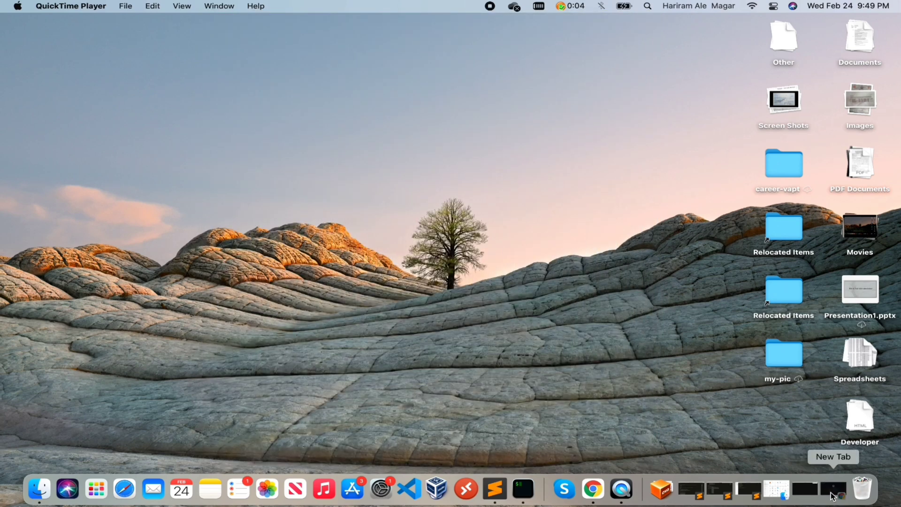
# Step: Load the router admin address 192.168.31.1 in the Chrome window
pyautogui.click(831, 493)
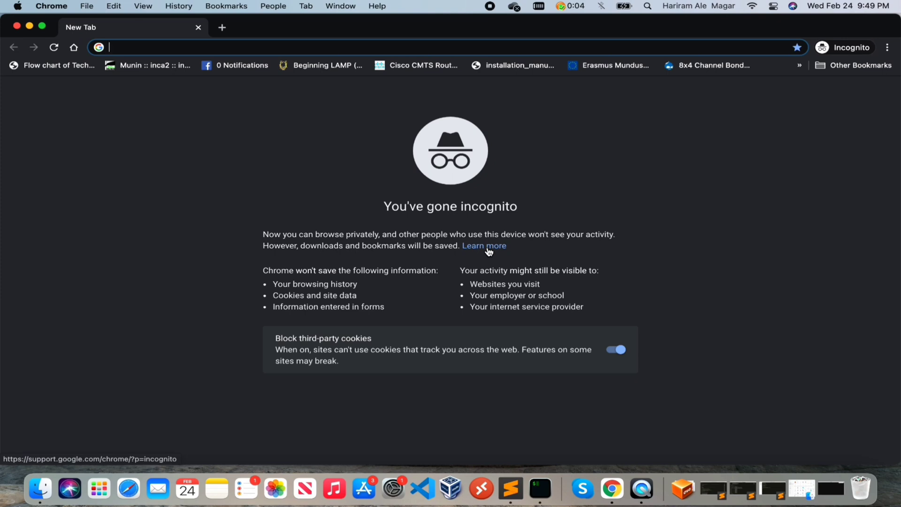
pyautogui.write('19')
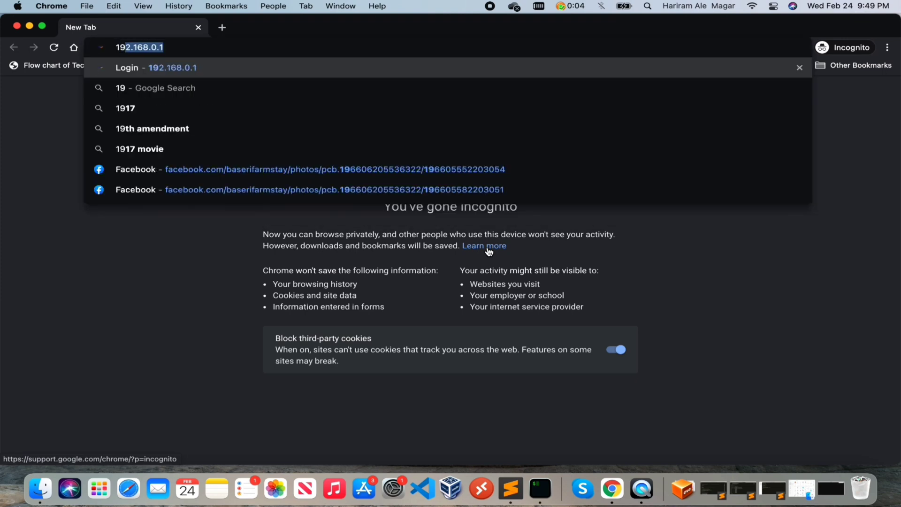
pyautogui.write('2.168.31.1')
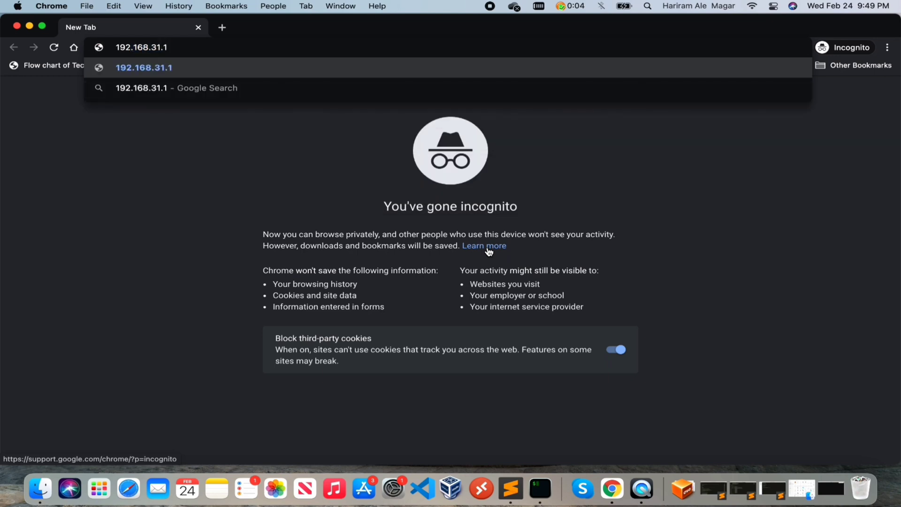
pyautogui.press('Return')
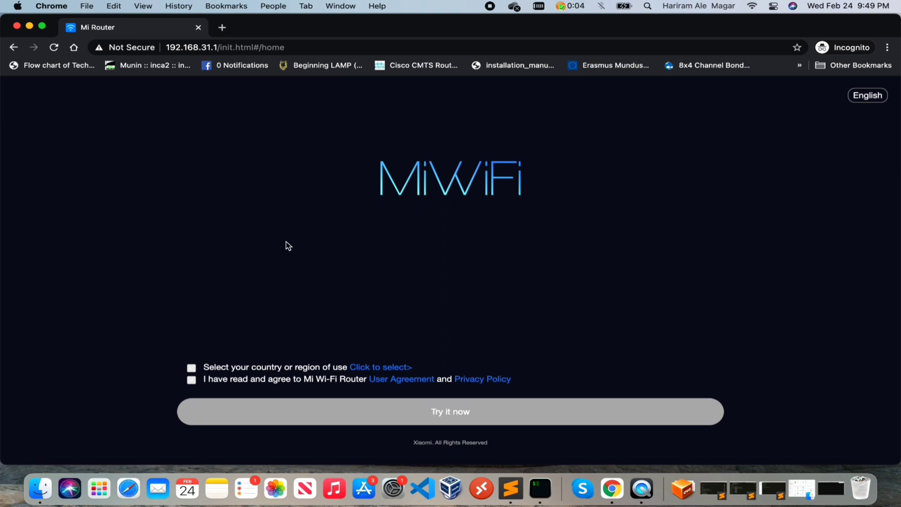
# Step: Choose United Kingdom as the region, accept the user agreement and start the setup guide
pyautogui.click(398, 371)
pyautogui.write('Unit')
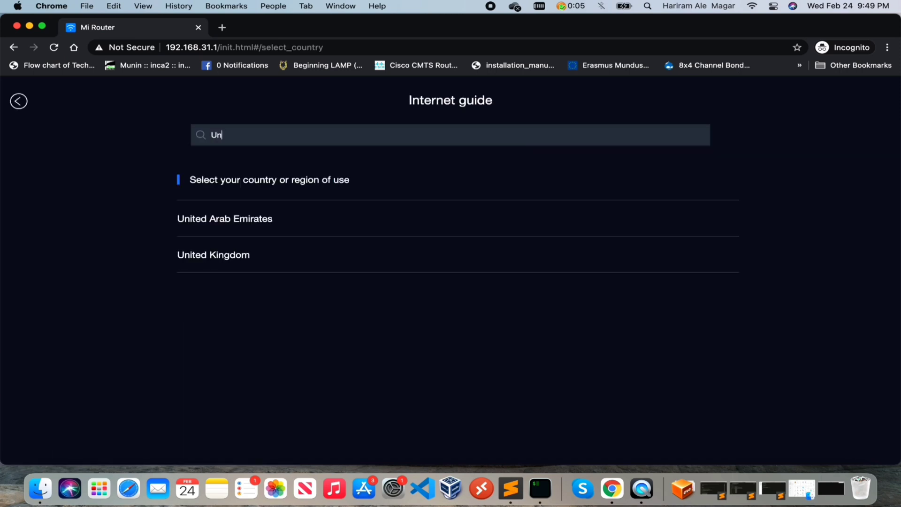
pyautogui.click(227, 261)
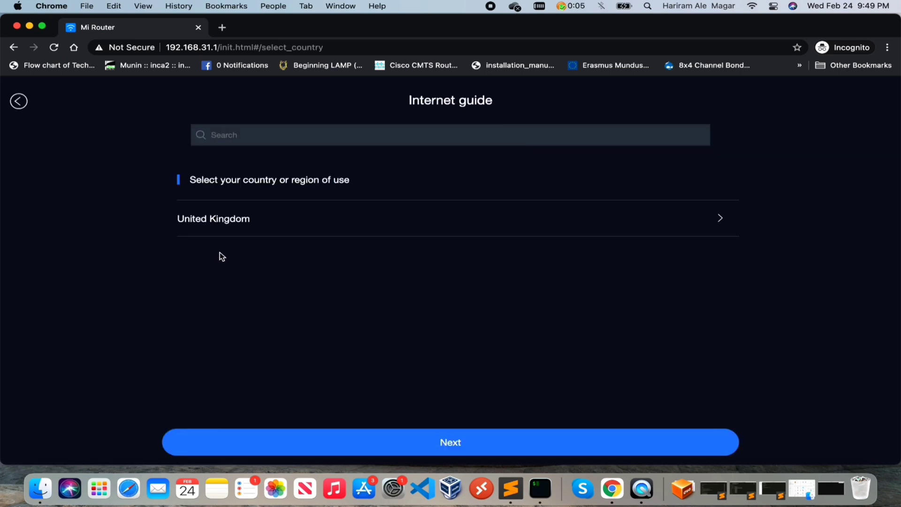
pyautogui.click(452, 432)
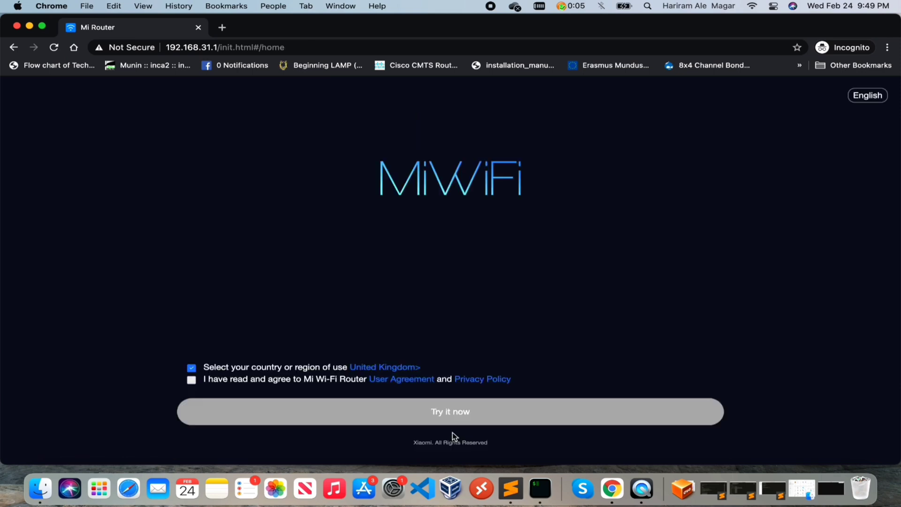
pyautogui.click(193, 381)
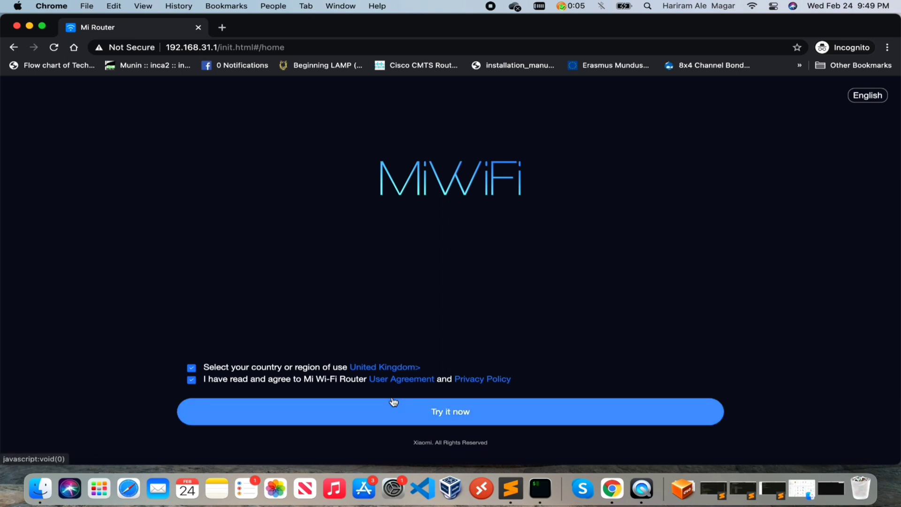
pyautogui.click(417, 407)
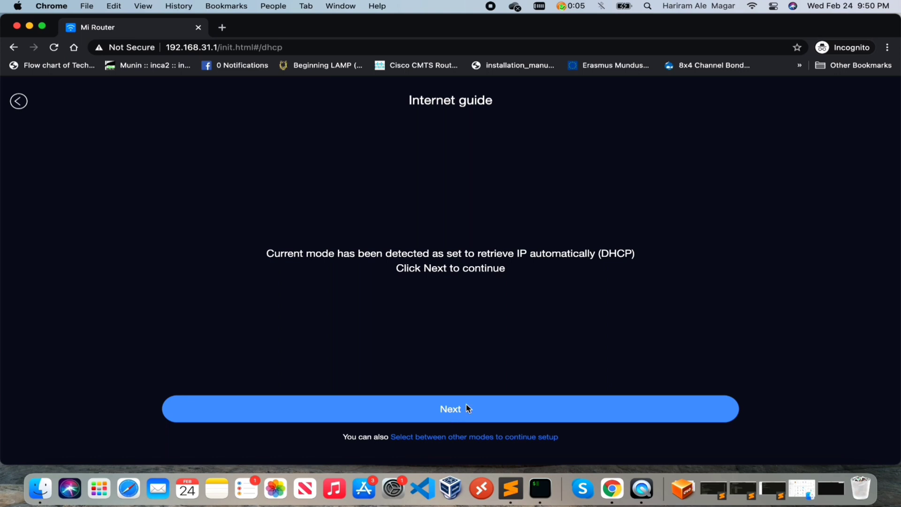
# Step: Accept the detected DHCP internet mode and rename the Wi-Fi to ITHUB_YOUTUBE
pyautogui.click(465, 409)
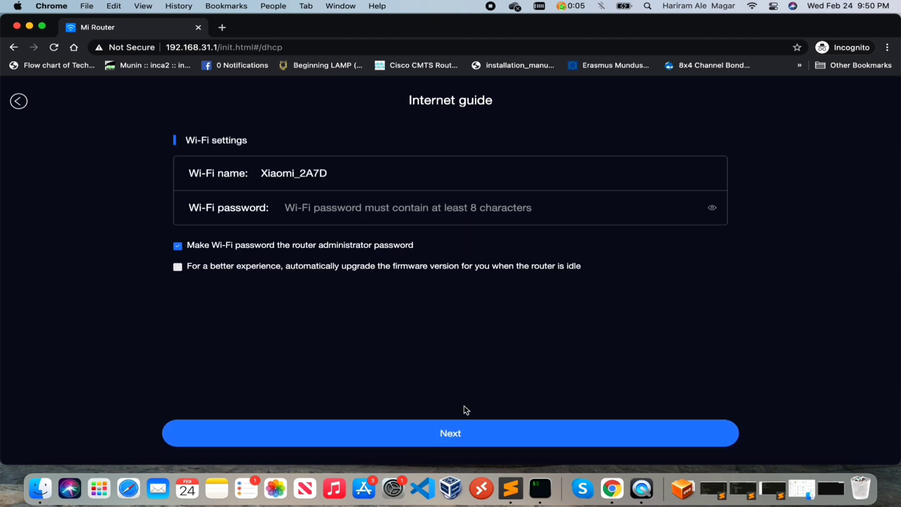
pyautogui.click(351, 171)
pyautogui.press('BackSpace')
pyautogui.press('BackSpace')
pyautogui.press('BackSpace')
pyautogui.press('BackSpace')
pyautogui.press('BackSpace')
pyautogui.press('BackSpace')
pyautogui.press('BackSpace')
pyautogui.press('BackSpace')
pyautogui.press('BackSpace')
pyautogui.press('BackSpace')
pyautogui.press('BackSpace')
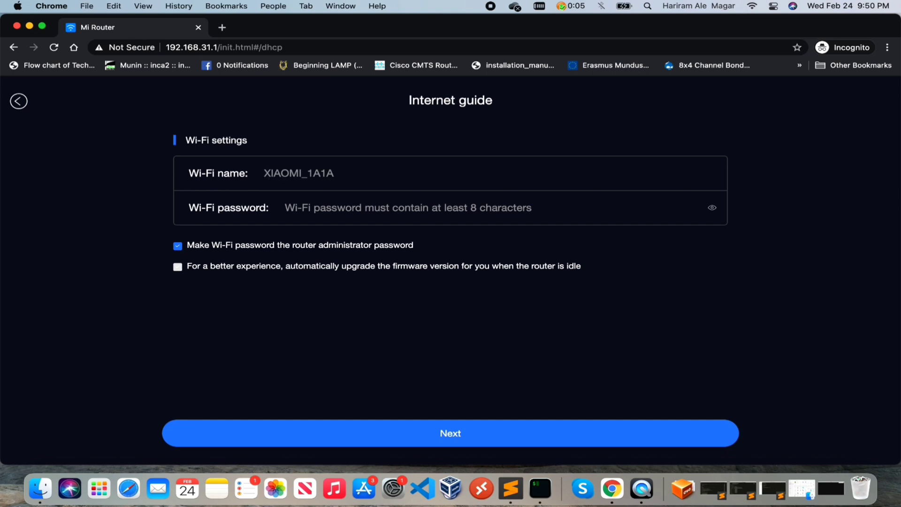
pyautogui.write('ITHUB_YU')
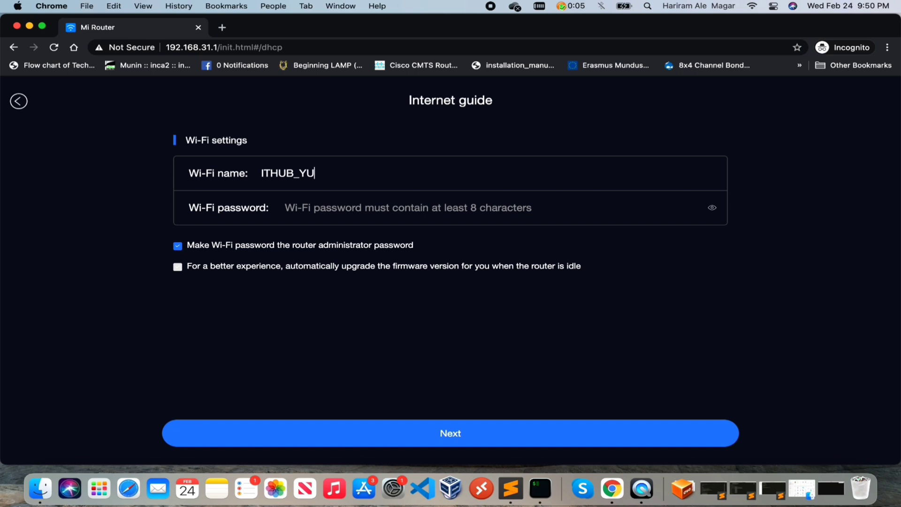
pyautogui.press('BackSpace')
pyautogui.write('OUTUBE')
# Step: Set the Wi-Fi password, reuse it as the administrator password, and apply the settings
pyautogui.click(339, 210)
pyautogui.write('••••••••••')
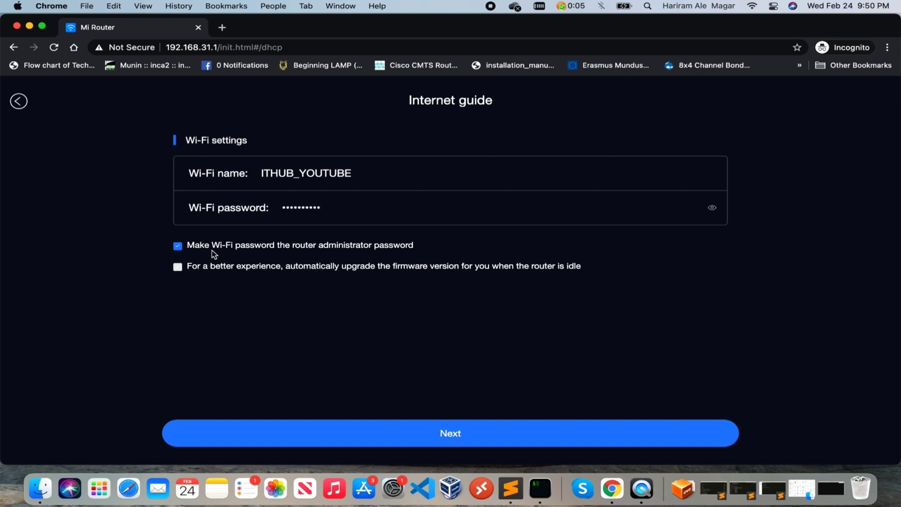
pyautogui.click(179, 246)
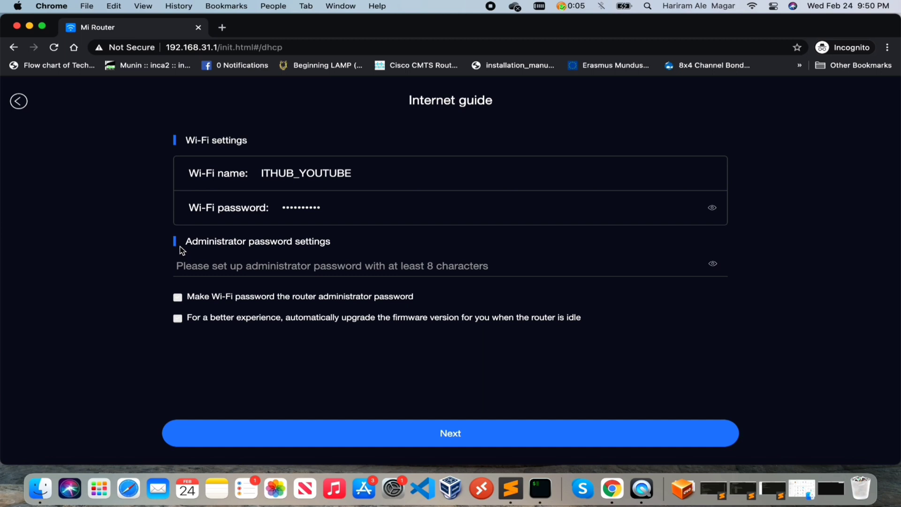
pyautogui.click(179, 299)
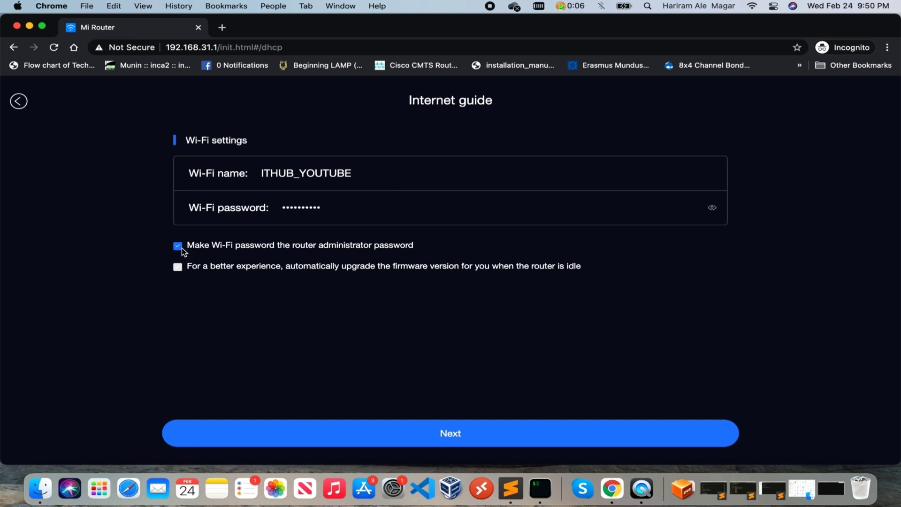
pyautogui.click(441, 433)
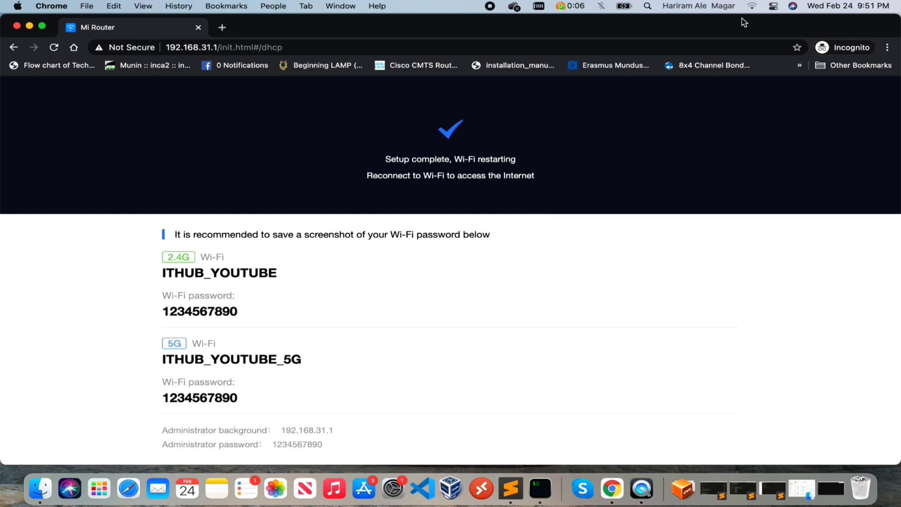
# Step: Reload the admin page and log in with the administrator password
pyautogui.click(251, 44)
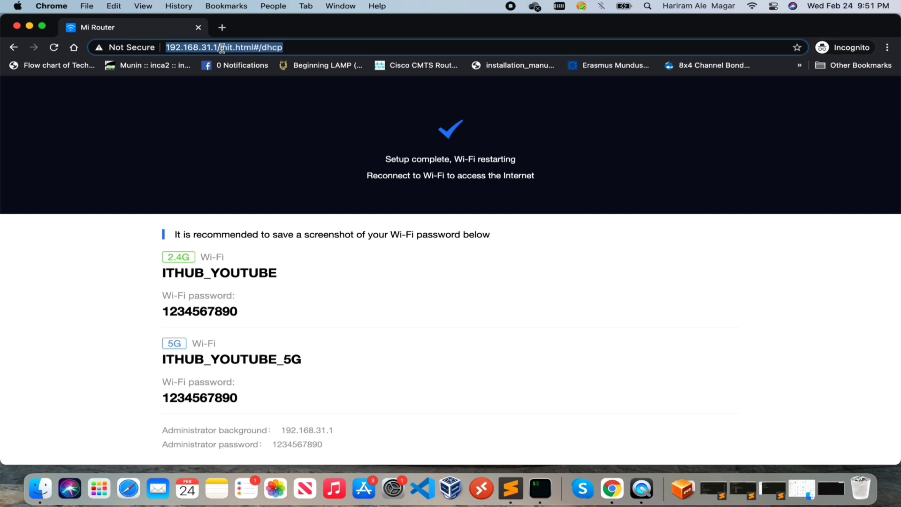
pyautogui.press('Return')
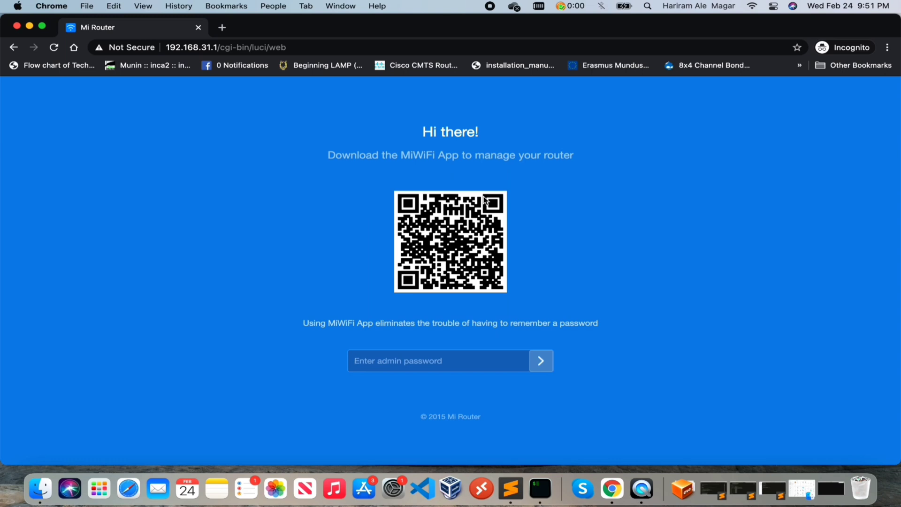
pyautogui.write('••••••••')
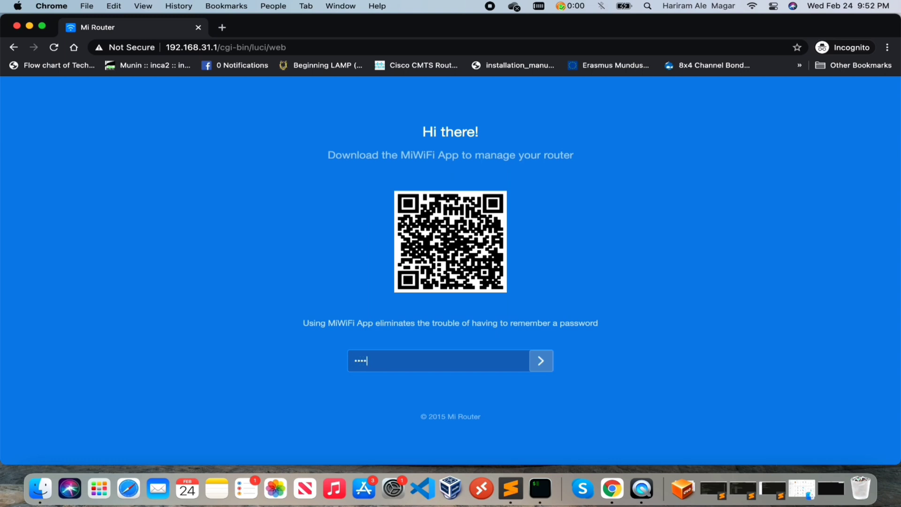
pyautogui.write('••')
pyautogui.press('Return')
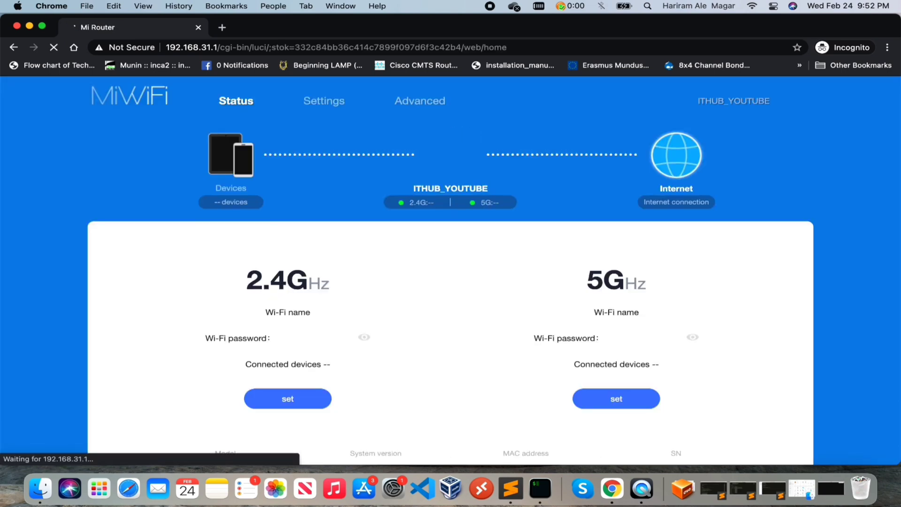
pyautogui.scroll(-5, 464, 249)
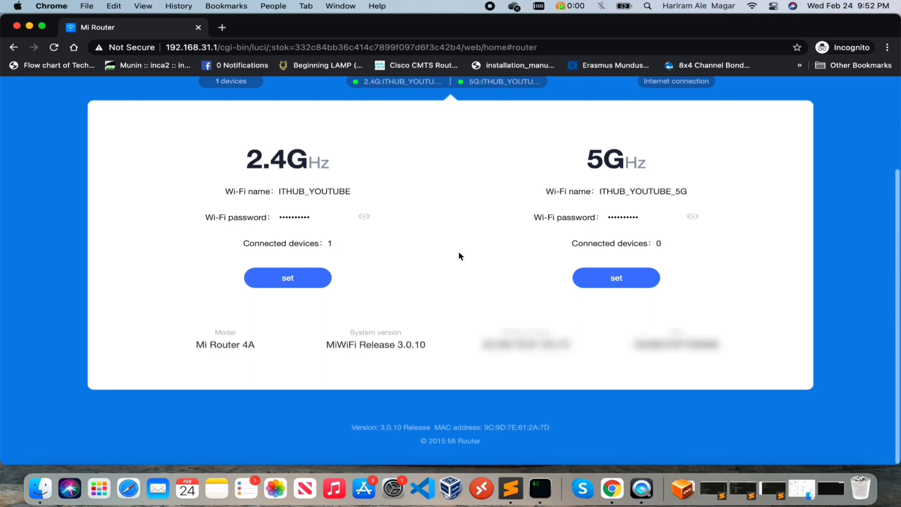
pyautogui.scroll(2, 459, 256)
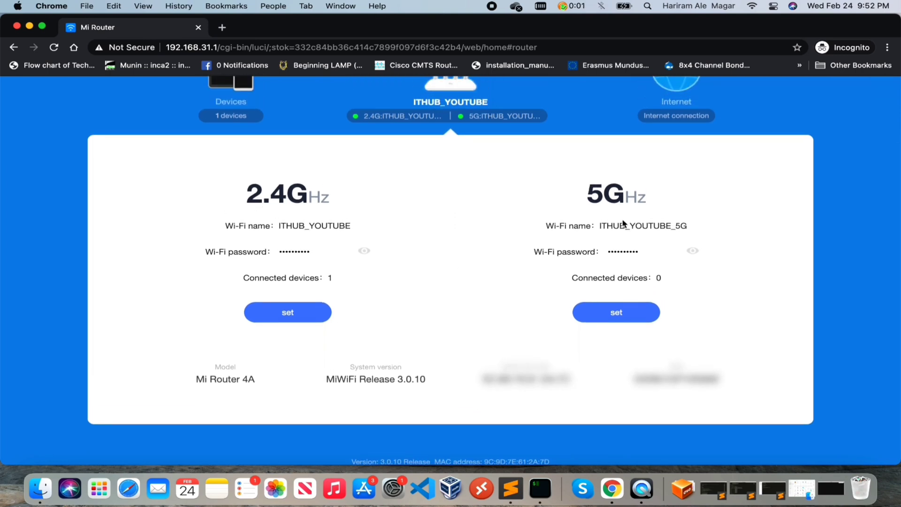
pyautogui.moveTo(249, 226); pyautogui.dragTo(604, 234)
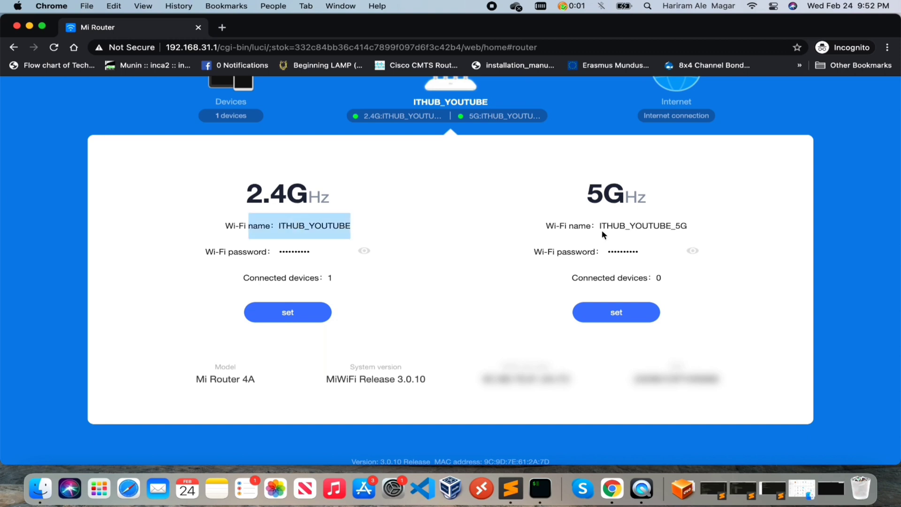
pyautogui.tripleClick(624, 228)
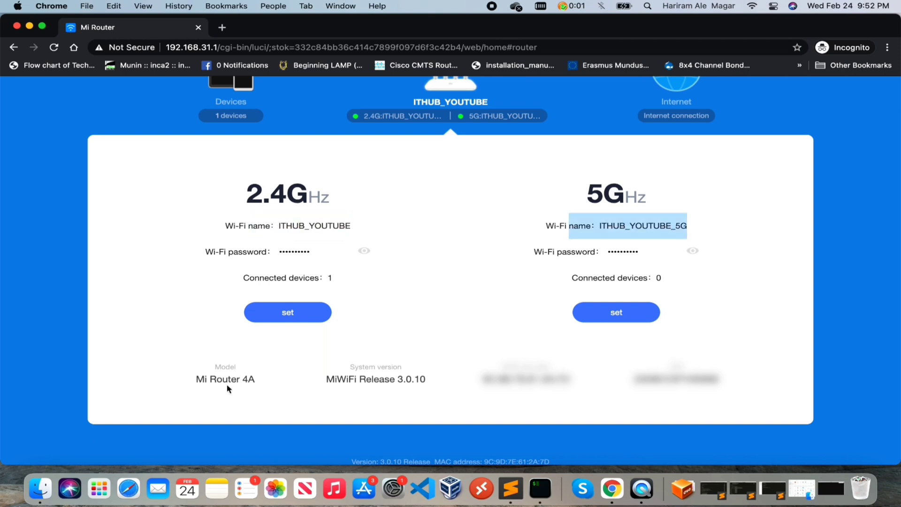
pyautogui.moveTo(205, 380); pyautogui.dragTo(214, 381)
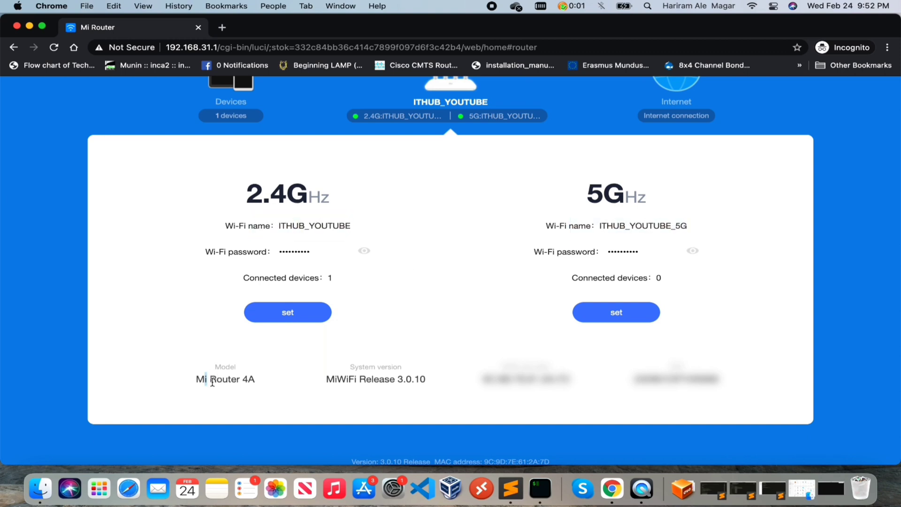
pyautogui.moveTo(346, 379); pyautogui.dragTo(437, 383)
pyautogui.click(512, 377)
pyautogui.scroll(3, 670, 381)
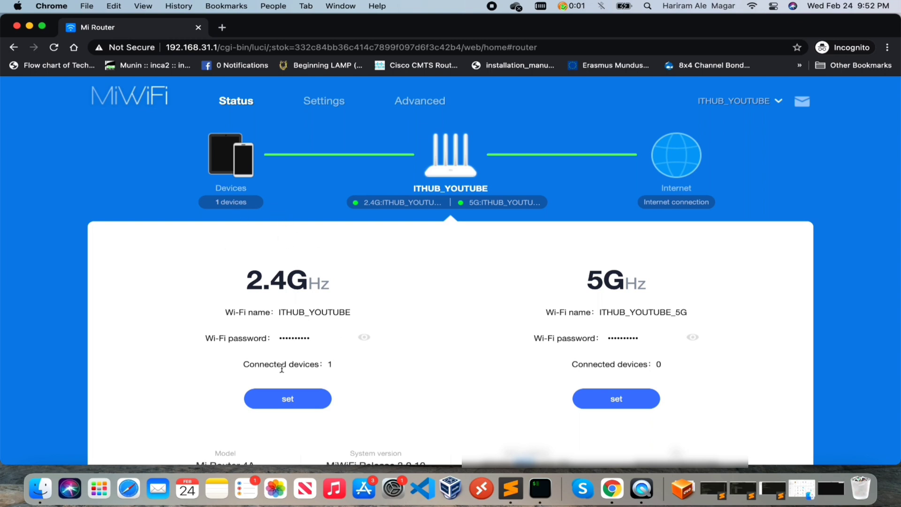
pyautogui.moveTo(249, 364); pyautogui.dragTo(339, 365)
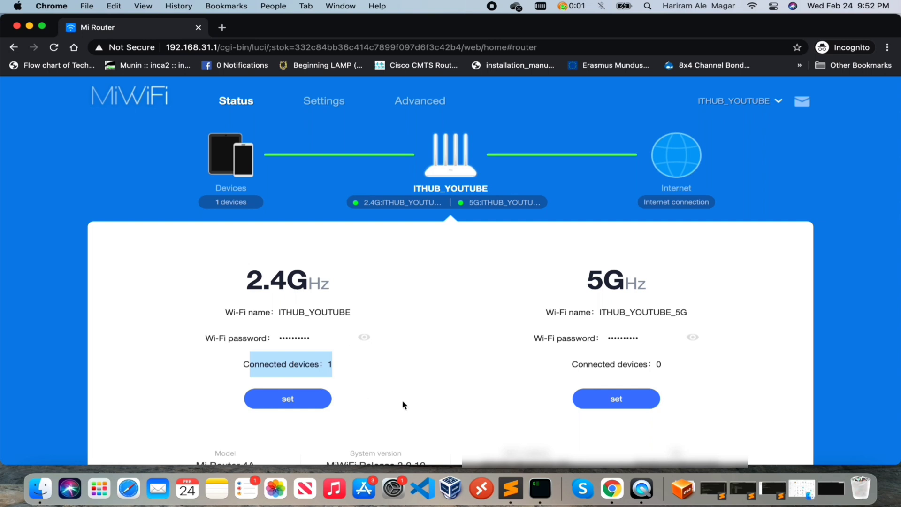
pyautogui.scroll(-3, 402, 404)
pyautogui.scroll(3, 402, 404)
# Step: Browse the 2.4GHz Wi-Fi settings, visit Status, then return to the Wi-Fi settings page
pyautogui.click(303, 402)
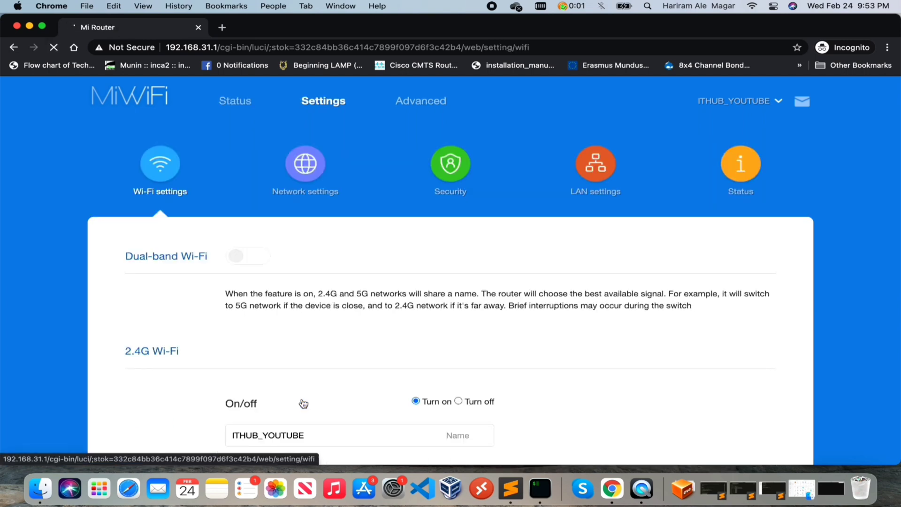
pyautogui.scroll(-5, 303, 403)
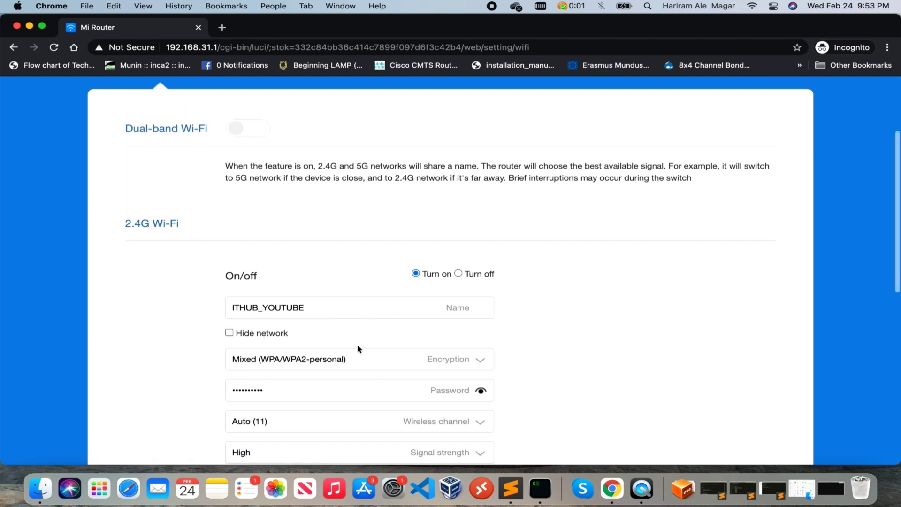
pyautogui.scroll(-5, 358, 350)
pyautogui.scroll(-1, 358, 350)
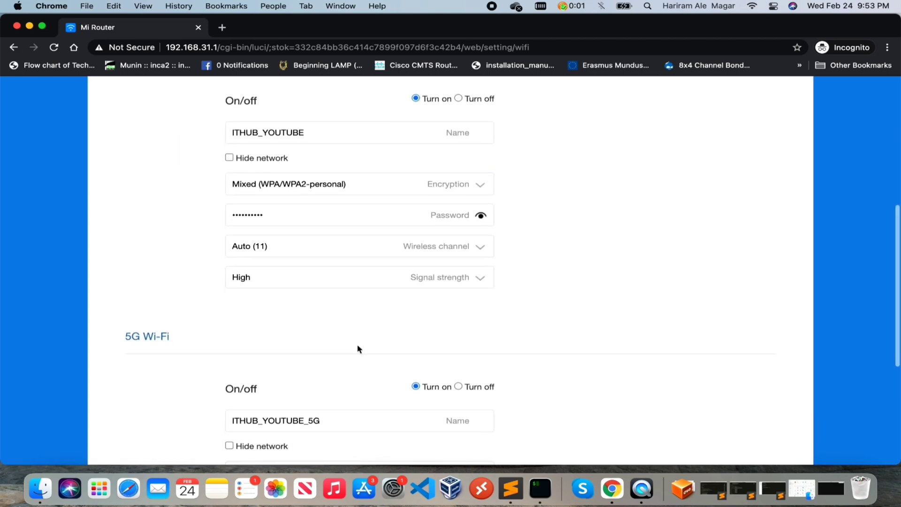
pyautogui.scroll(-4, 518, 223)
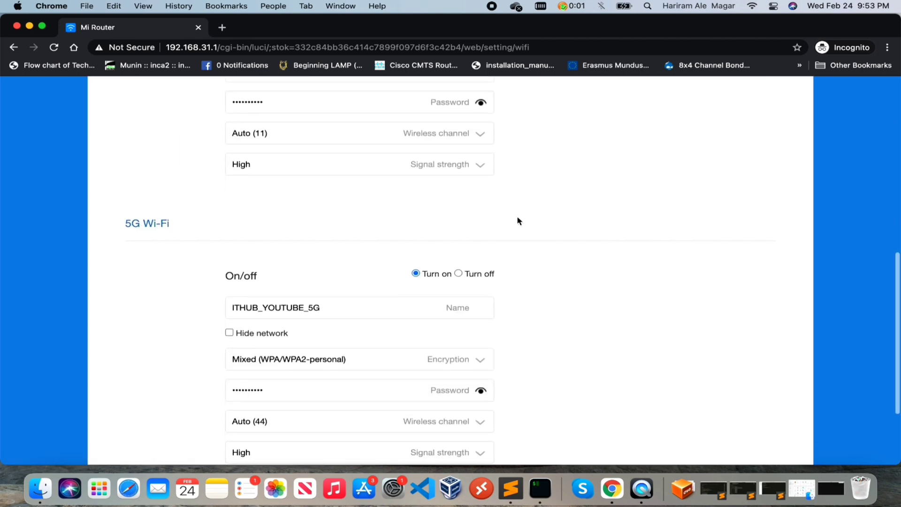
pyautogui.scroll(15, 518, 218)
pyautogui.click(322, 101)
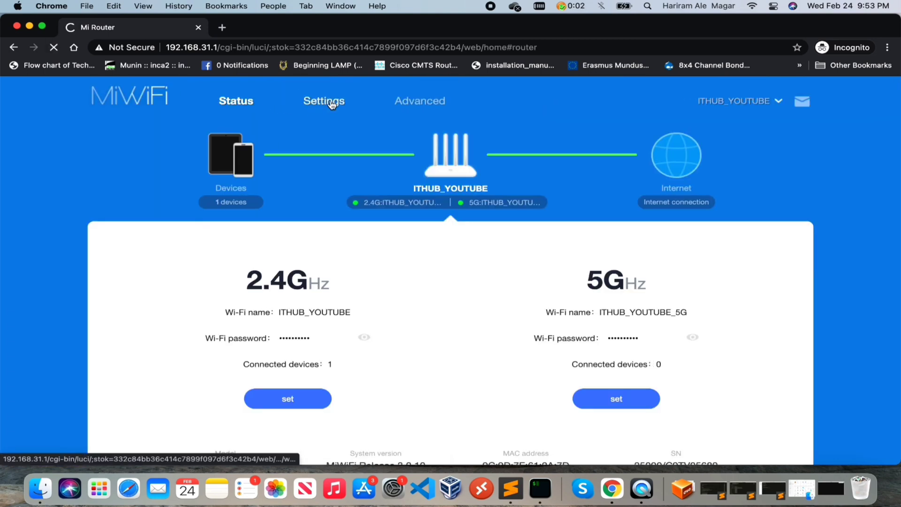
pyautogui.click(330, 103)
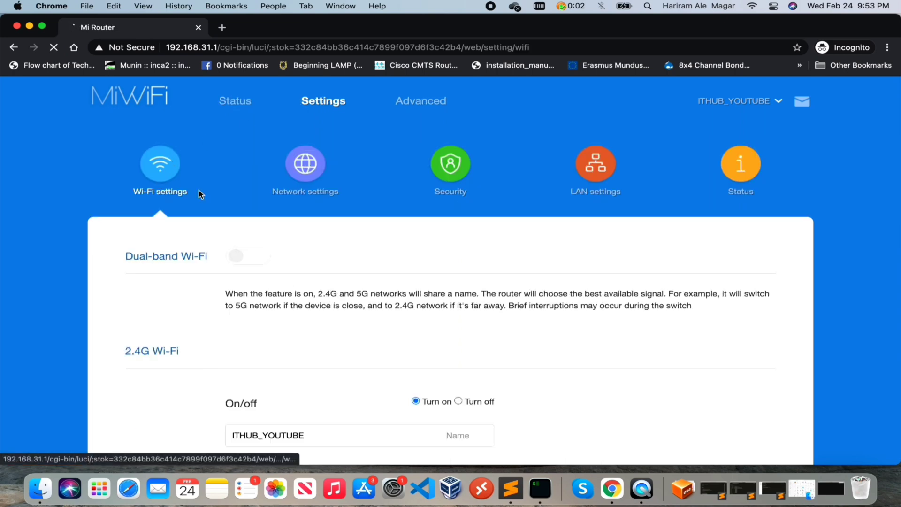
pyautogui.scroll(-10, 247, 285)
pyautogui.scroll(10, 247, 285)
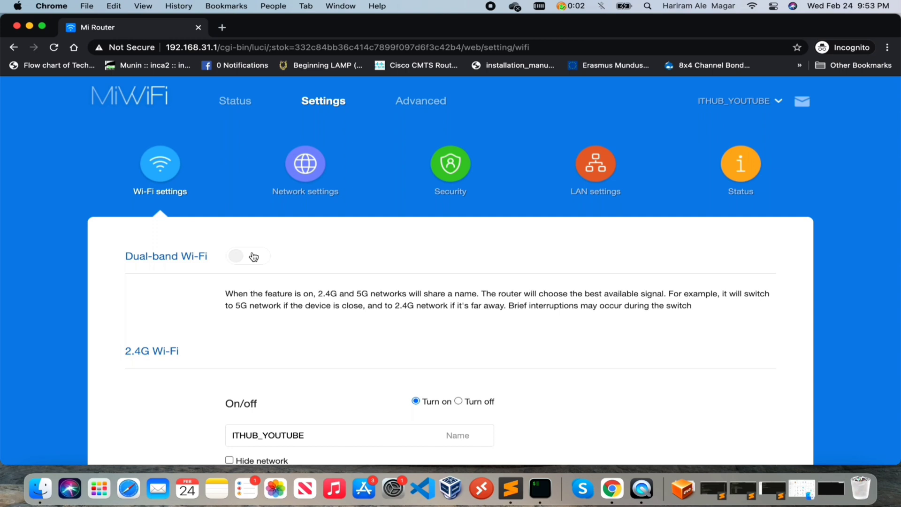
# Step: Turn on Dual-band Wi-Fi and review the merged ITHUB_YOUTUBE network after the reboot
pyautogui.click(253, 256)
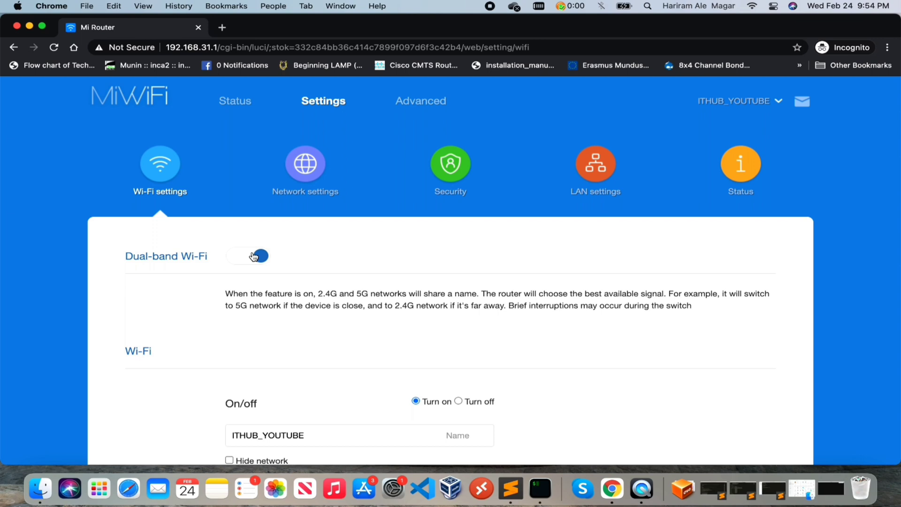
pyautogui.scroll(-5, 314, 367)
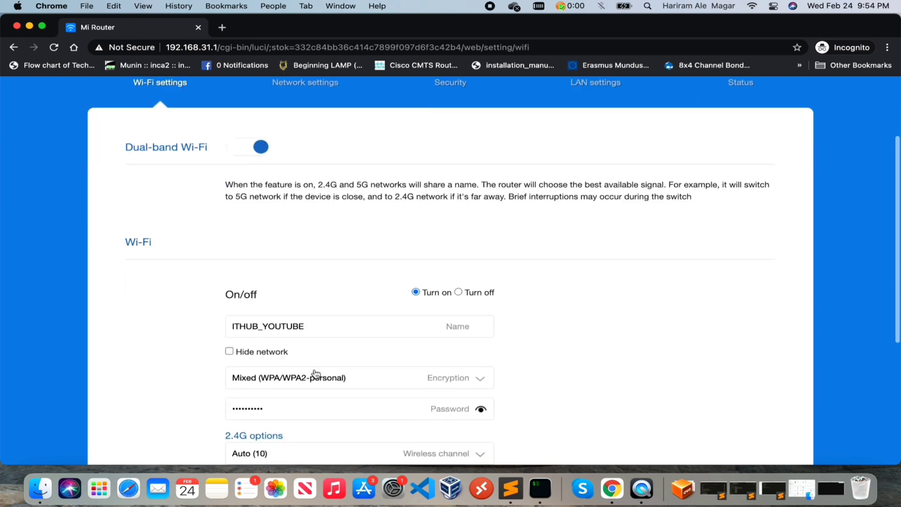
pyautogui.scroll(-4, 314, 372)
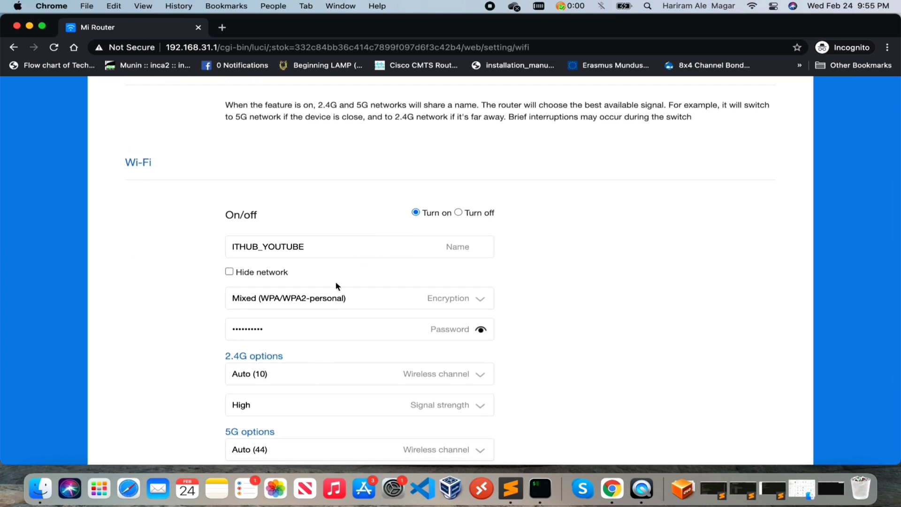
pyautogui.click(333, 247)
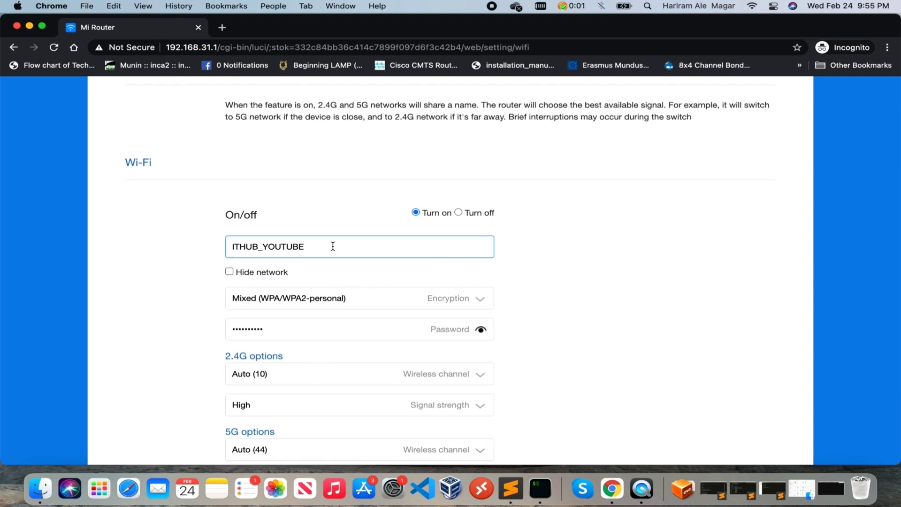
pyautogui.scroll(-2, 349, 266)
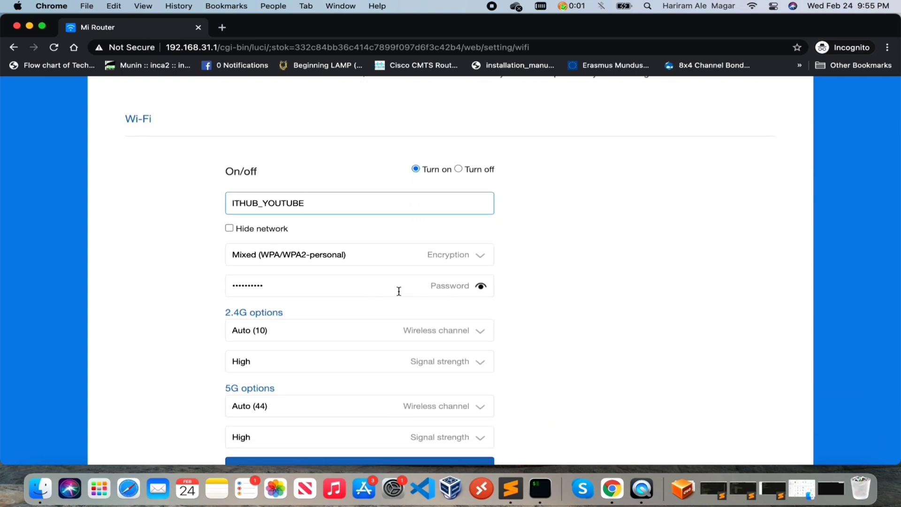
pyautogui.scroll(-4, 360, 344)
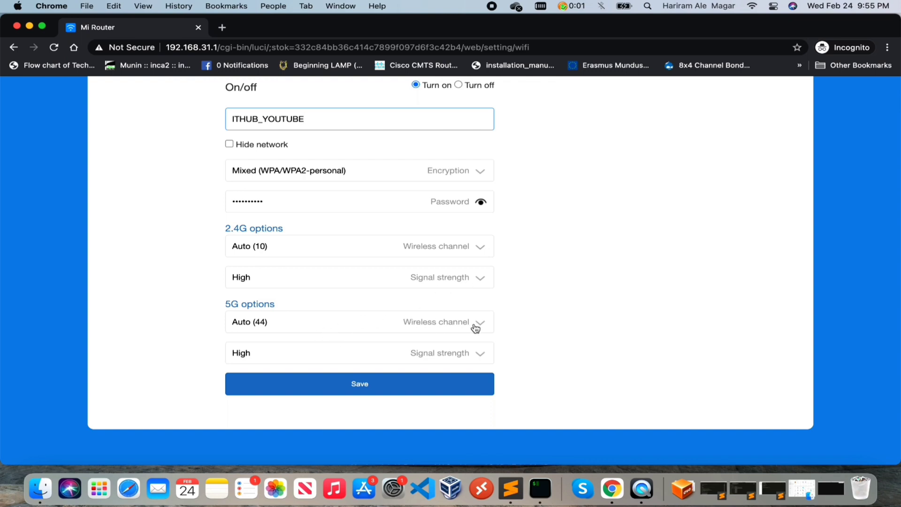
pyautogui.scroll(10, 516, 318)
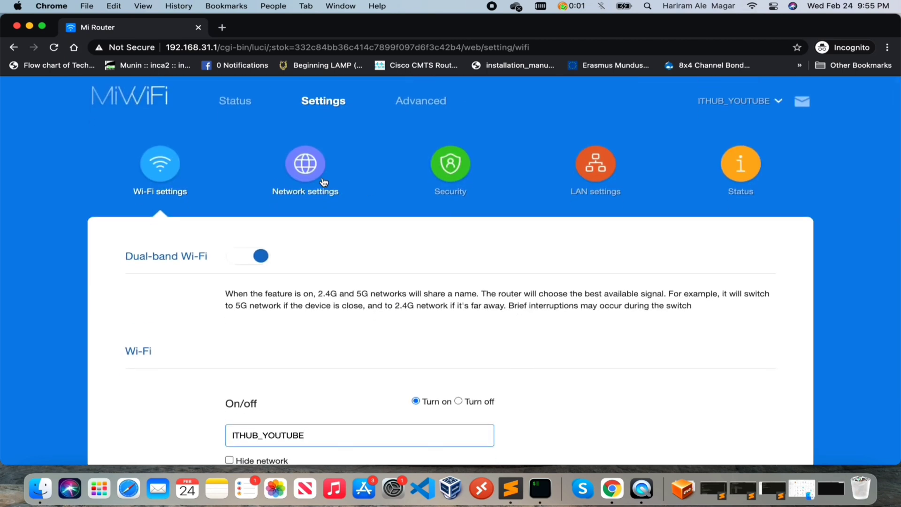
# Step: Open Network settings and inspect the WAN connection types, keeping DHCP
pyautogui.click(322, 183)
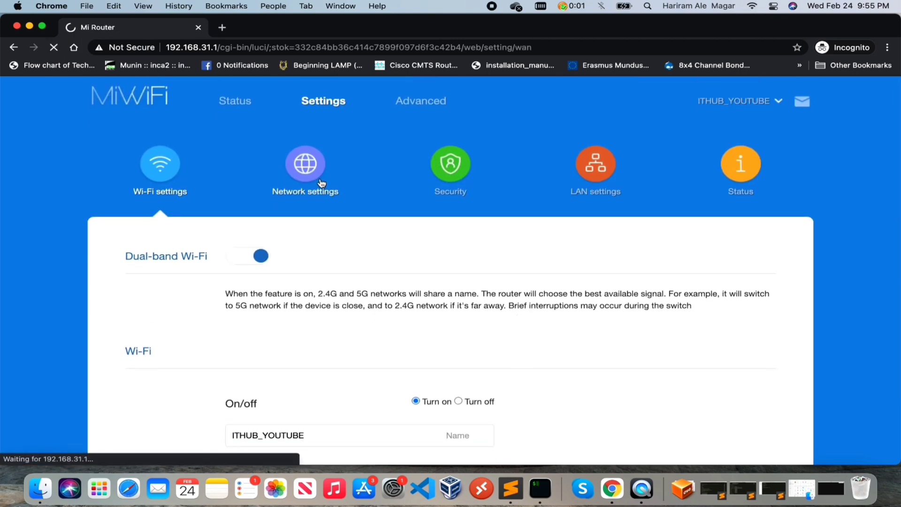
pyautogui.scroll(-5, 414, 334)
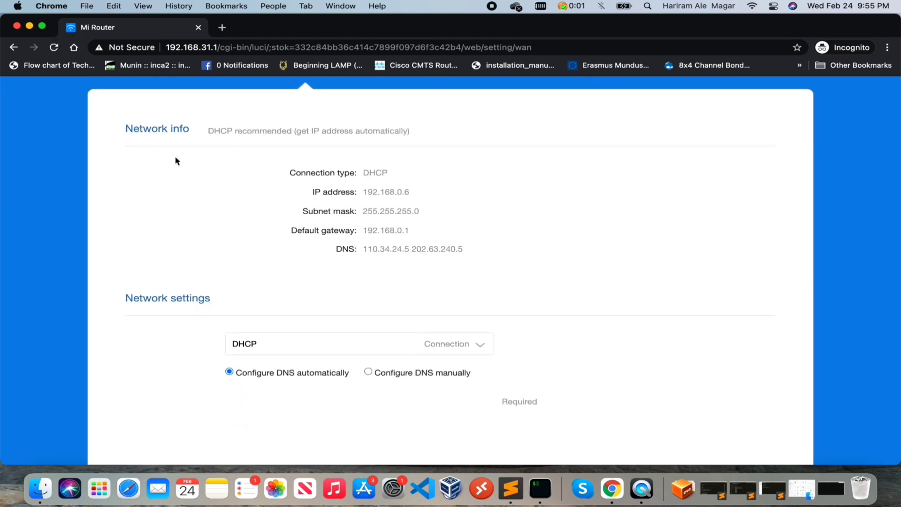
pyautogui.moveTo(124, 121); pyautogui.dragTo(473, 249)
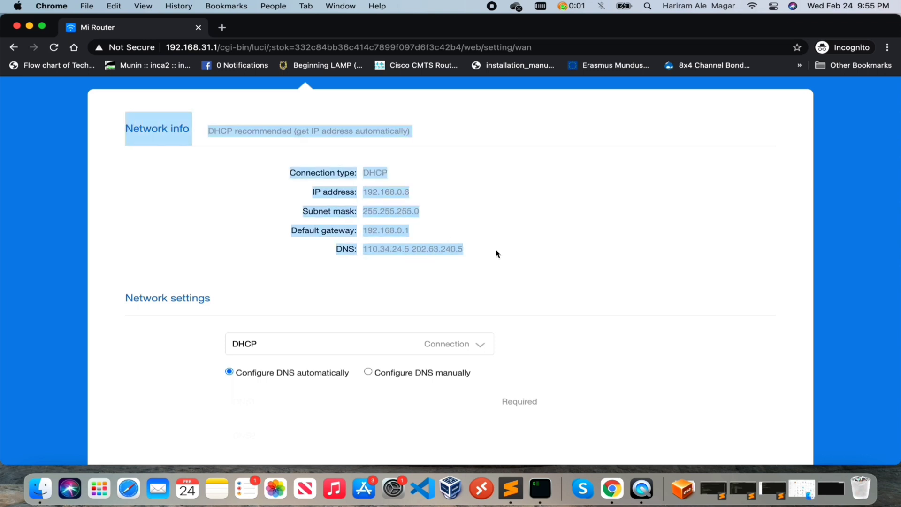
pyautogui.scroll(-3, 516, 274)
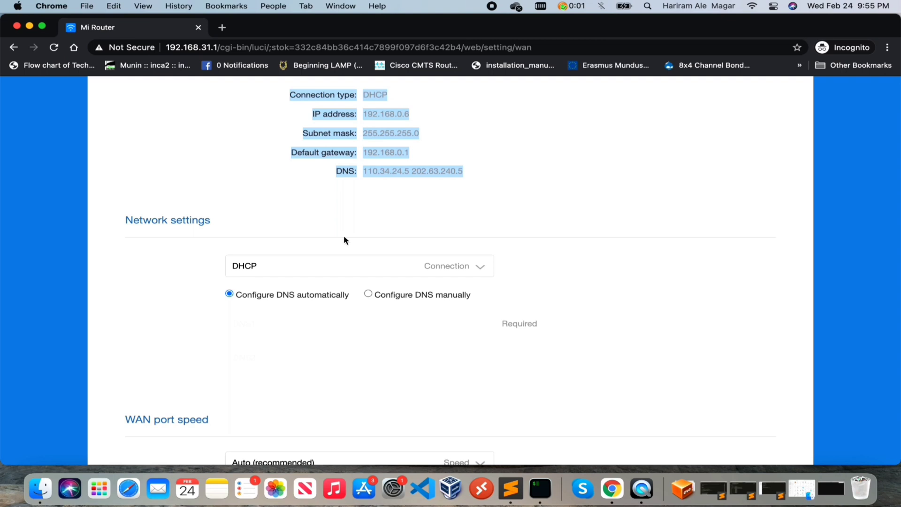
pyautogui.click(465, 272)
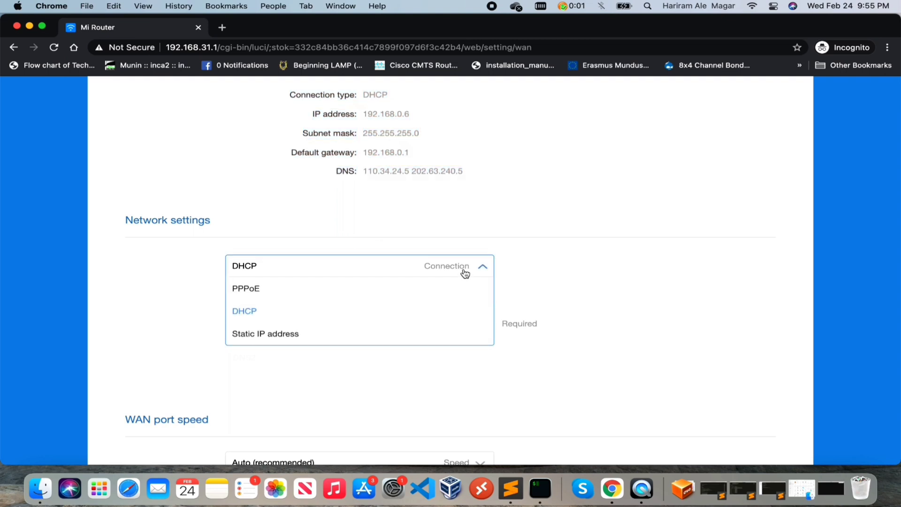
pyautogui.click(554, 265)
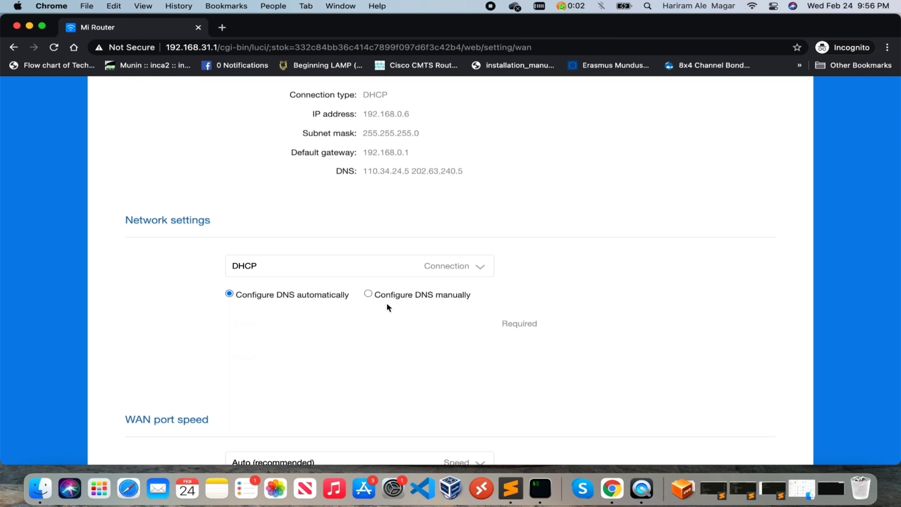
# Step: Try manual DNS with primary and secondary entries, then switch DNS back to automatic
pyautogui.click(368, 295)
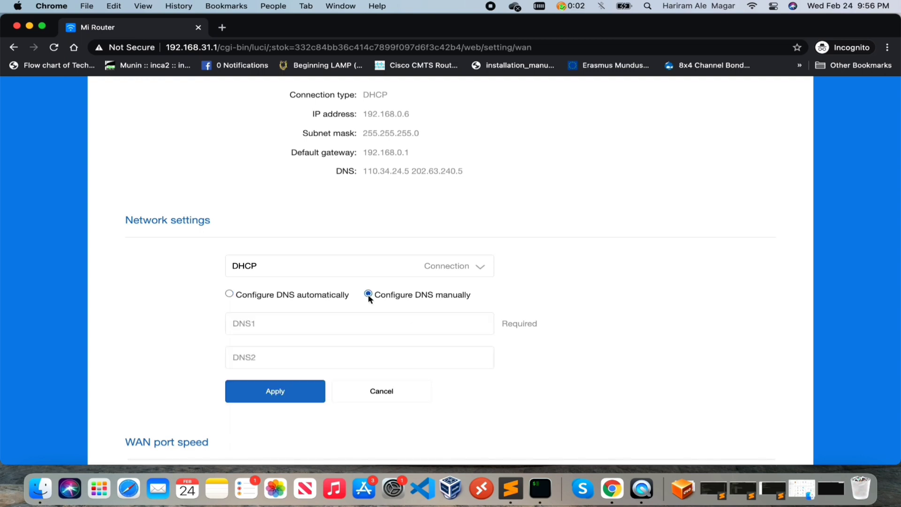
pyautogui.click(272, 332)
pyautogui.click(276, 362)
pyautogui.click(229, 294)
pyautogui.scroll(-5, 310, 348)
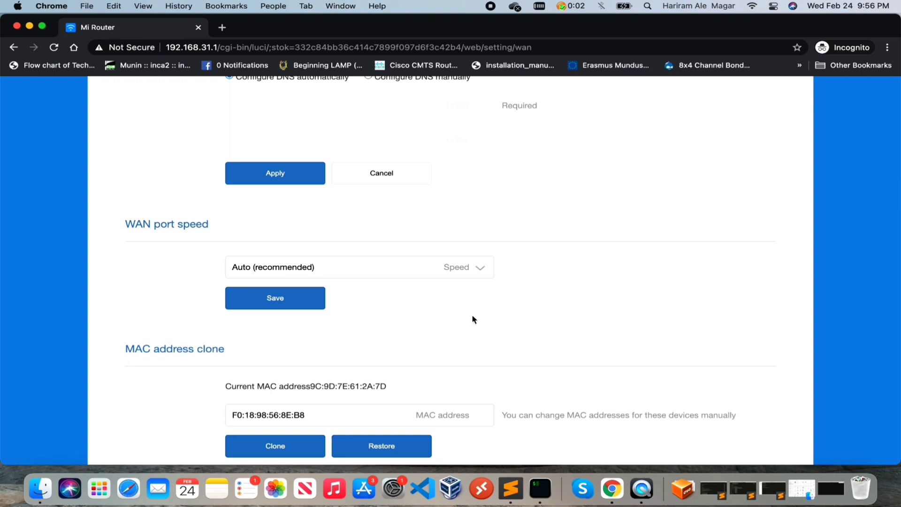
pyautogui.scroll(-2, 473, 315)
pyautogui.click(344, 316)
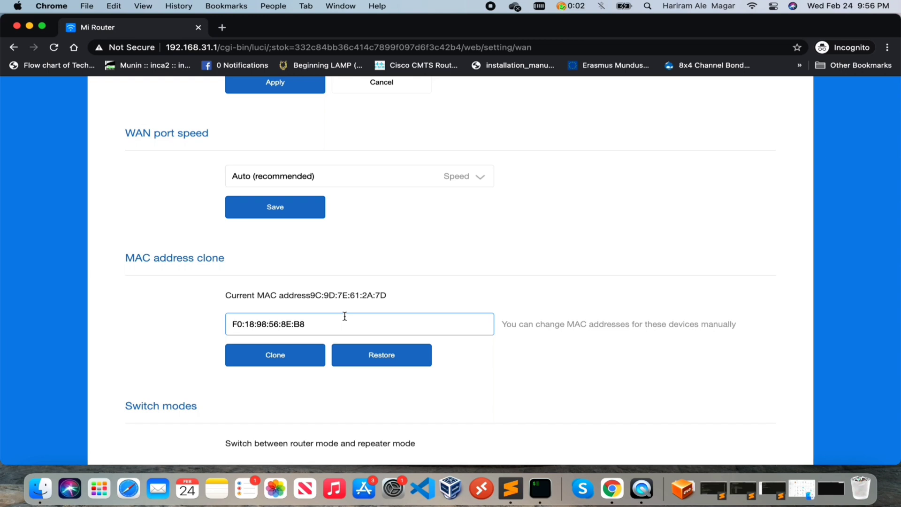
pyautogui.scroll(-5, 345, 316)
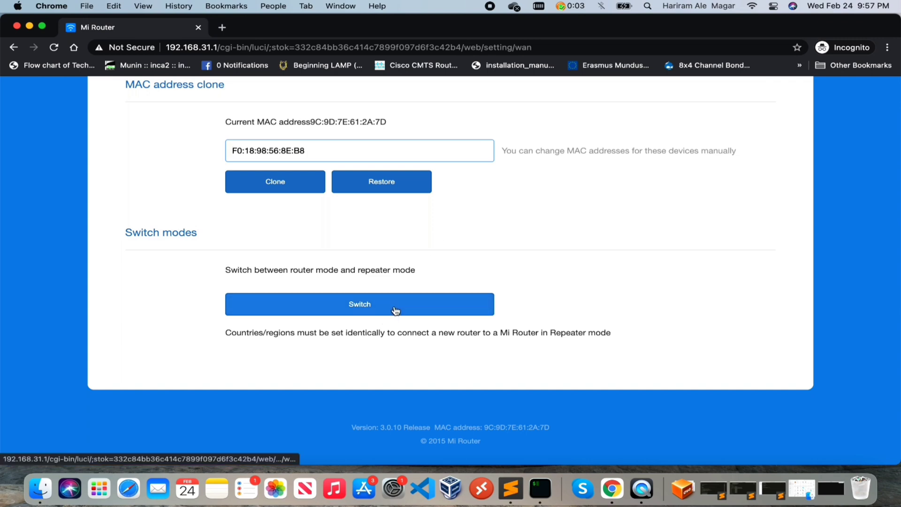
pyautogui.scroll(15, 465, 298)
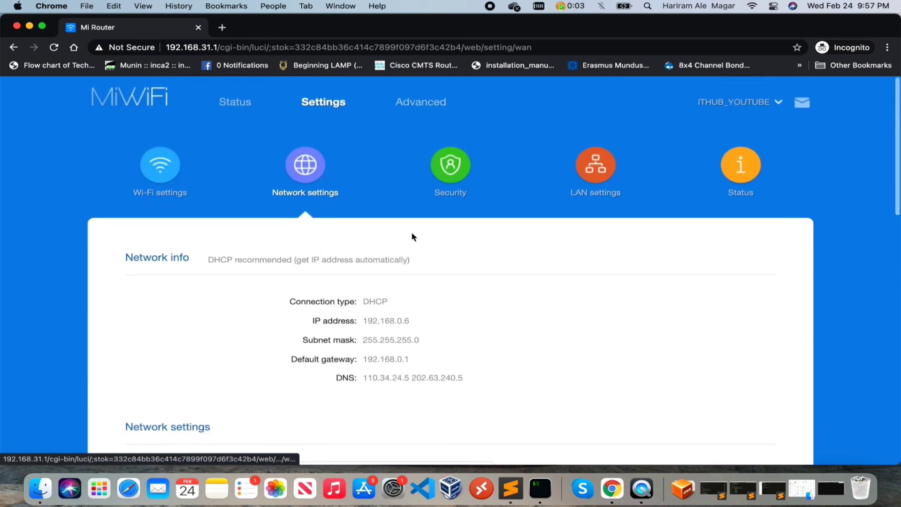
# Step: Open Security settings and review wireless access controls and the administrator password form
pyautogui.click(451, 170)
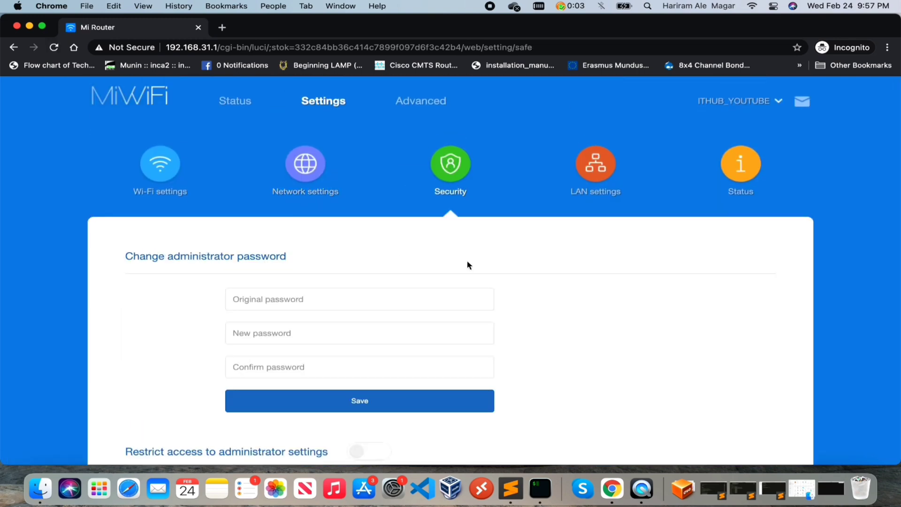
pyautogui.scroll(-2, 366, 298)
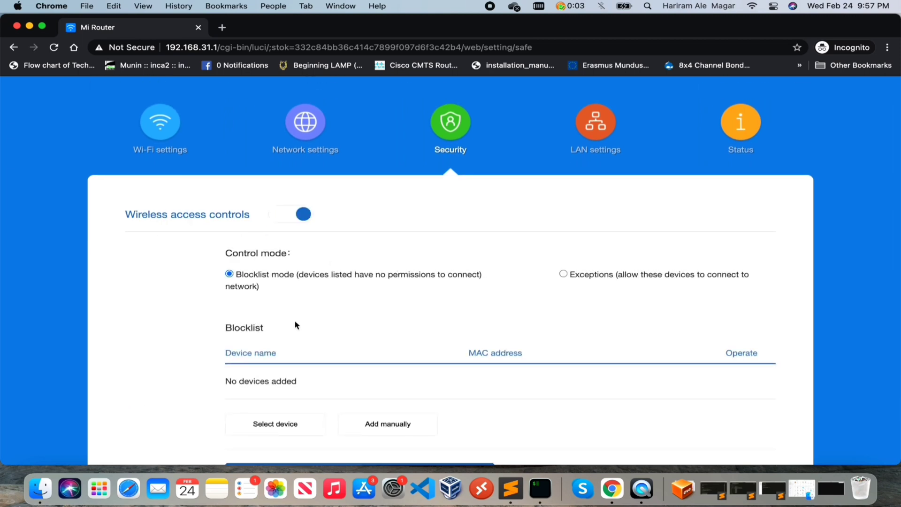
pyautogui.scroll(-1, 294, 320)
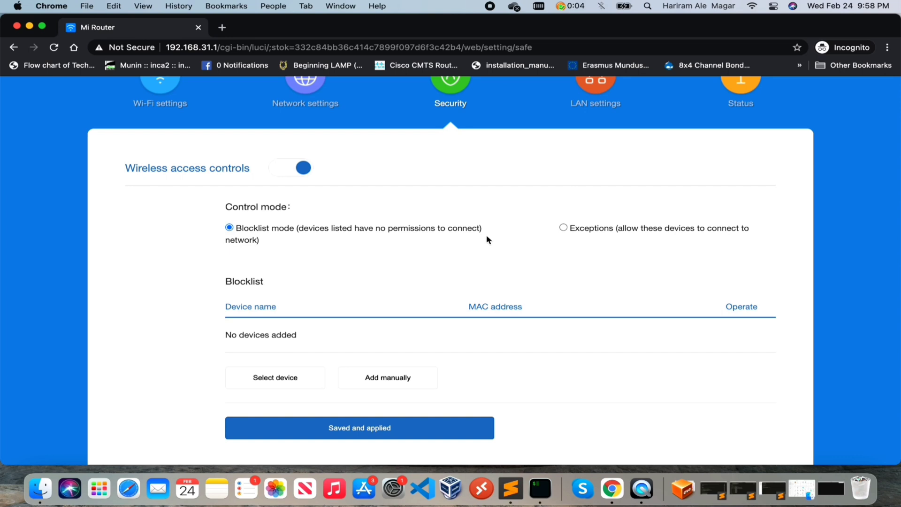
pyautogui.scroll(-5, 455, 322)
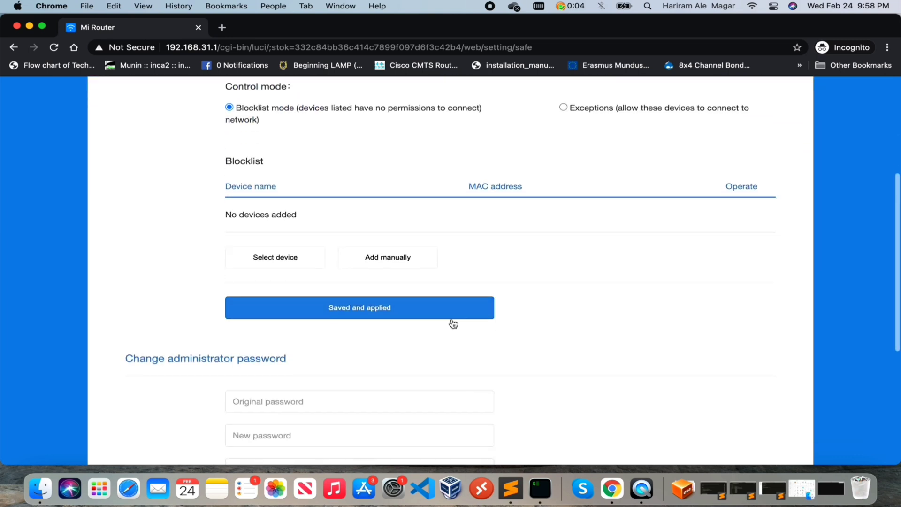
pyautogui.scroll(-1, 451, 323)
# Step: Focus the original administrator password field, then go to LAN settings
pyautogui.click(257, 247)
pyautogui.click(553, 292)
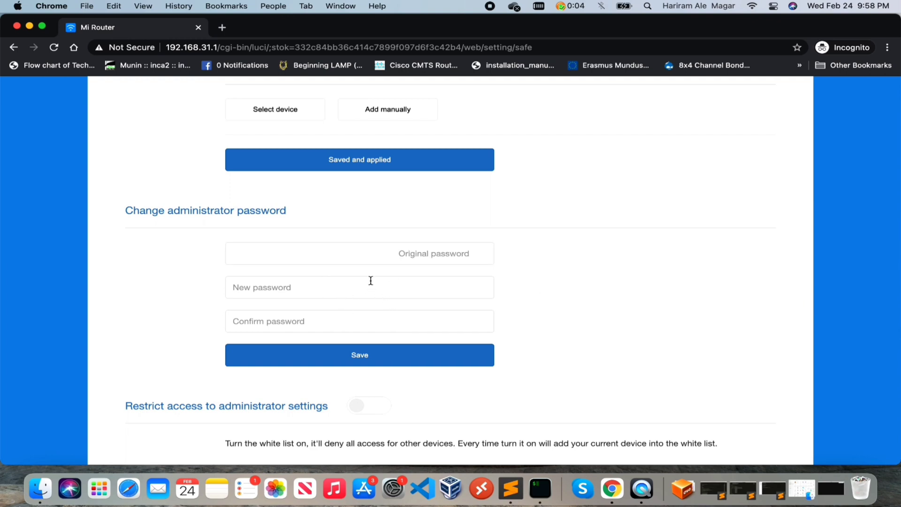
pyautogui.click(358, 259)
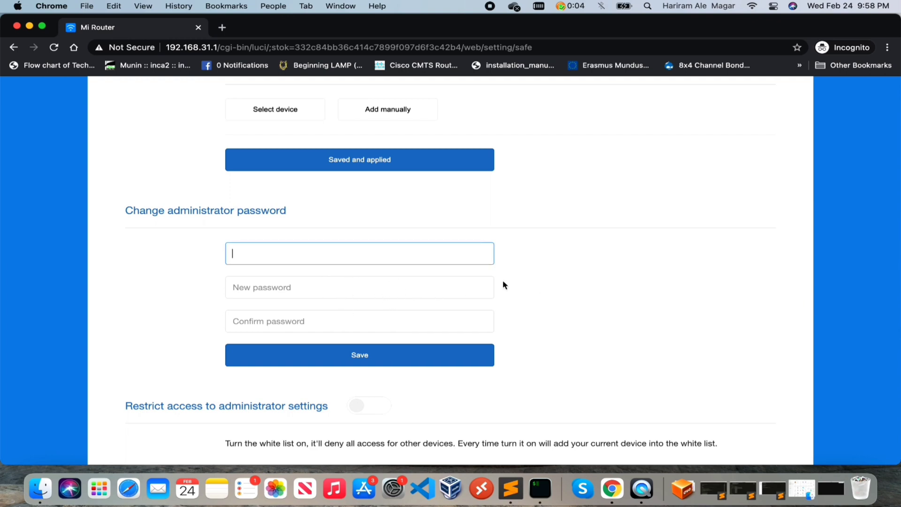
pyautogui.scroll(1, 503, 284)
pyautogui.scroll(9, 504, 285)
pyautogui.click(610, 173)
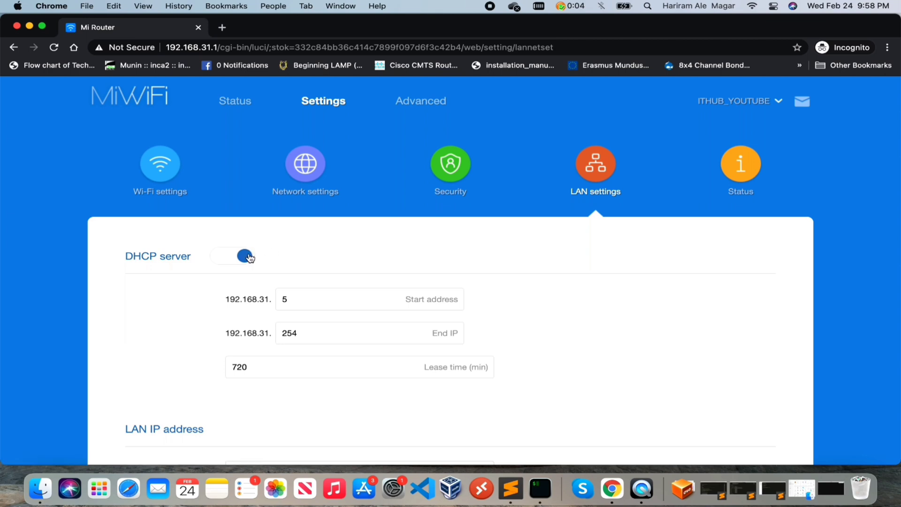
# Step: Check the LAN IP and DHCP start, end and lease time values, then open Status
pyautogui.scroll(-2, 336, 266)
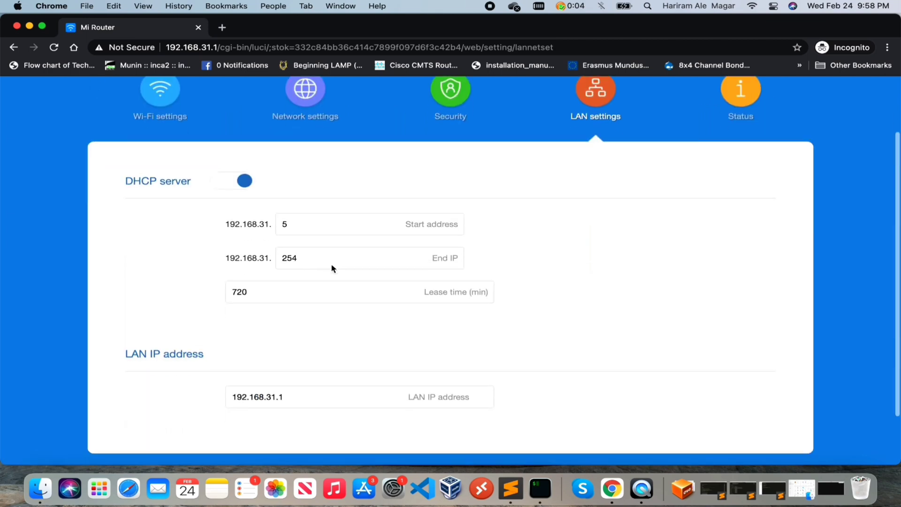
pyautogui.click(307, 404)
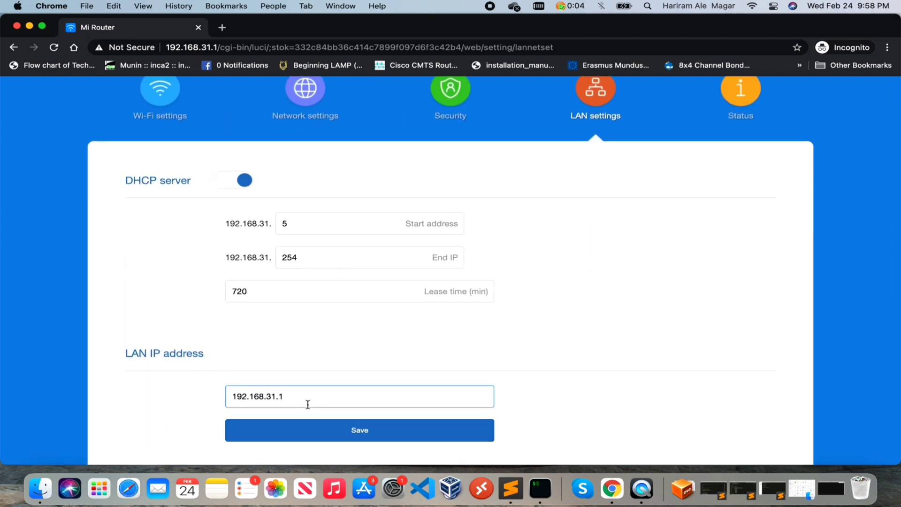
pyautogui.moveTo(295, 399); pyautogui.dragTo(224, 399)
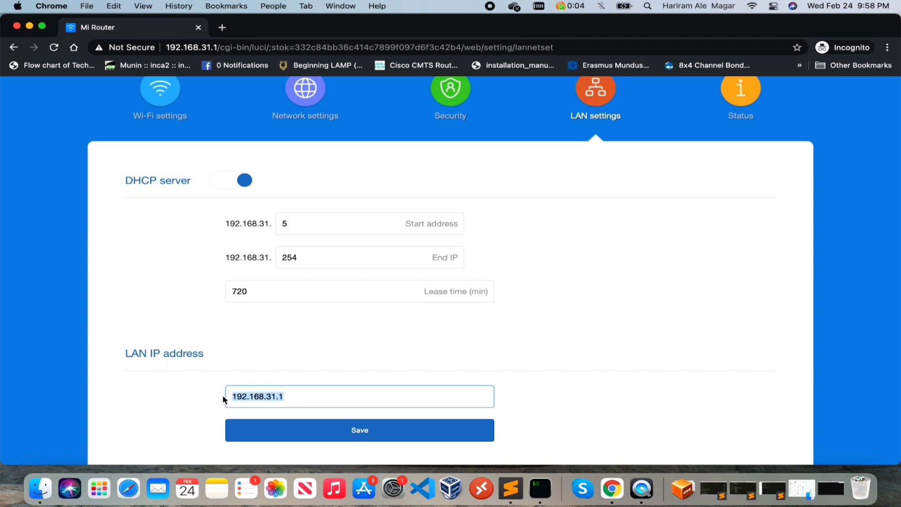
pyautogui.click(300, 224)
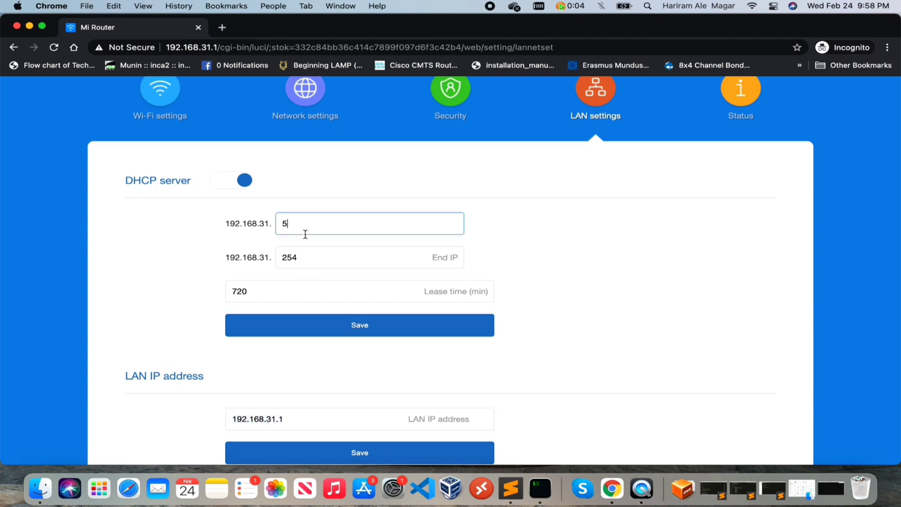
pyautogui.click(316, 253)
pyautogui.click(317, 284)
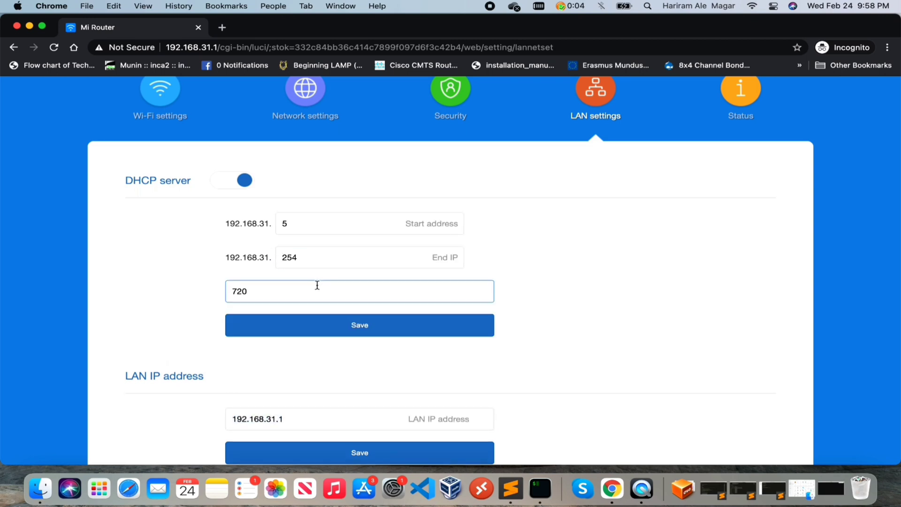
pyautogui.scroll(3, 539, 263)
pyautogui.click(736, 177)
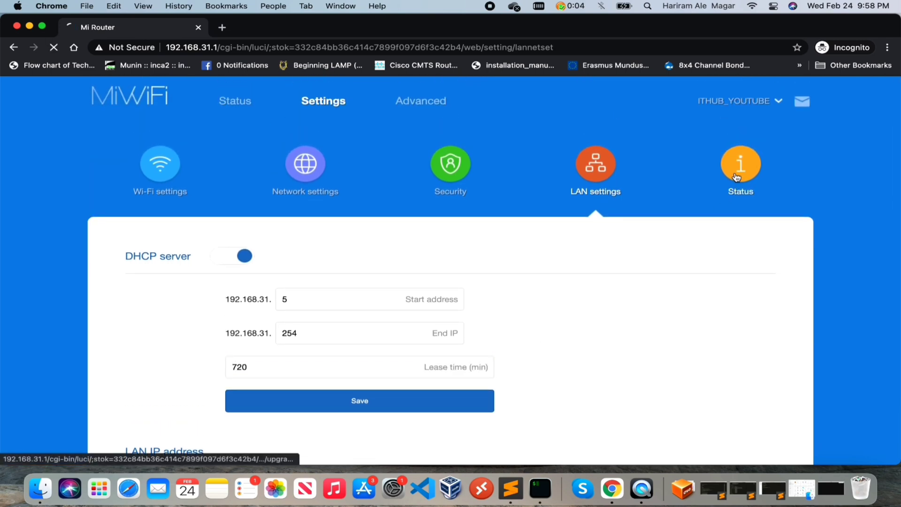
# Step: Scroll through updates, router log, factory reset, backup, language and region/time sections
pyautogui.scroll(-3, 175, 306)
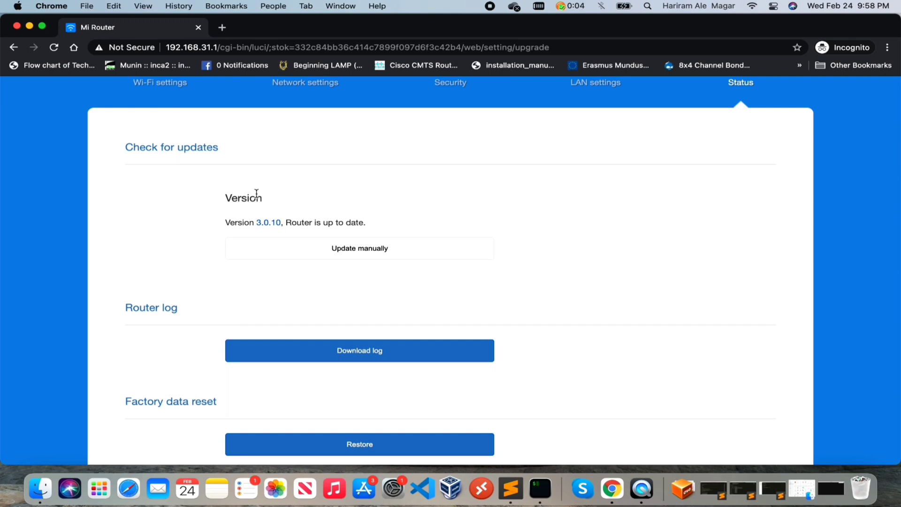
pyautogui.scroll(-3, 288, 286)
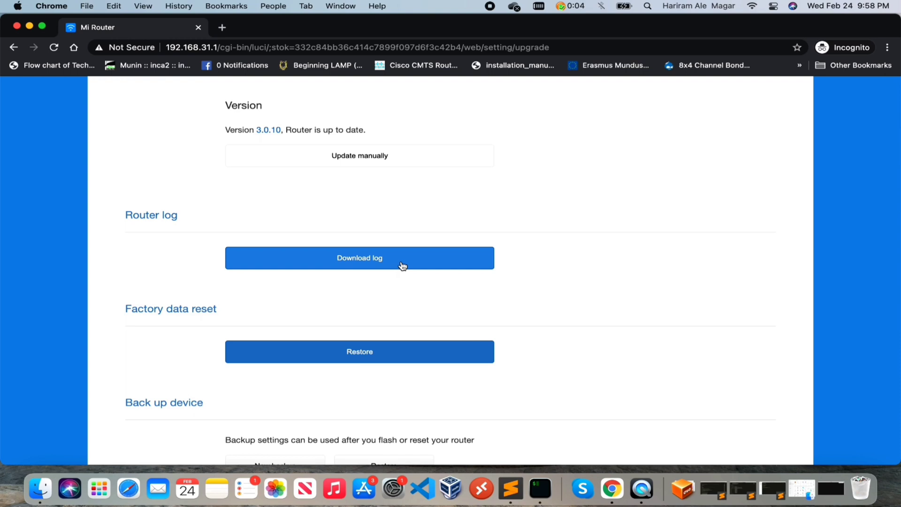
pyautogui.scroll(-2, 313, 324)
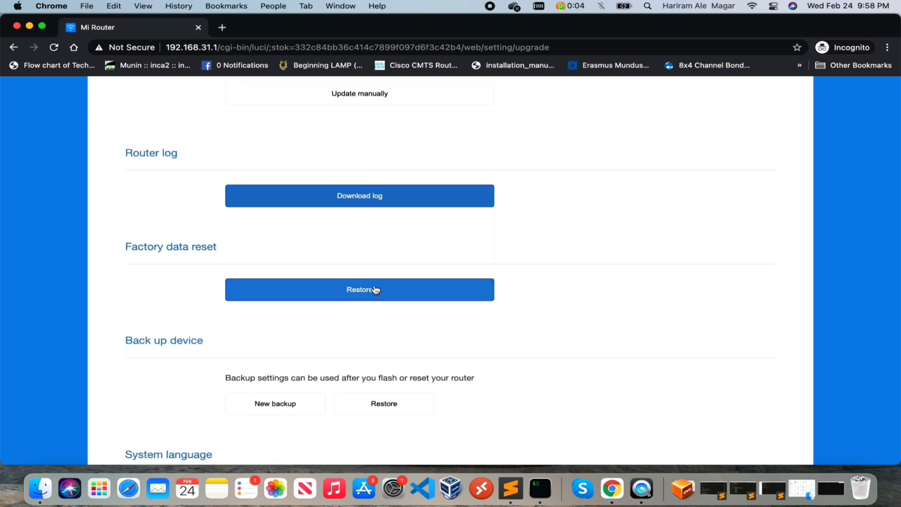
pyautogui.scroll(-3, 334, 336)
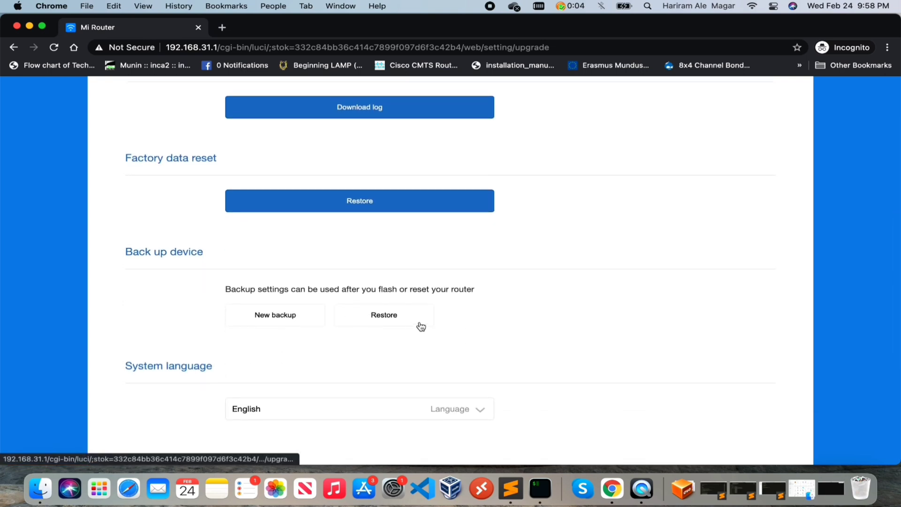
pyautogui.scroll(-3, 396, 347)
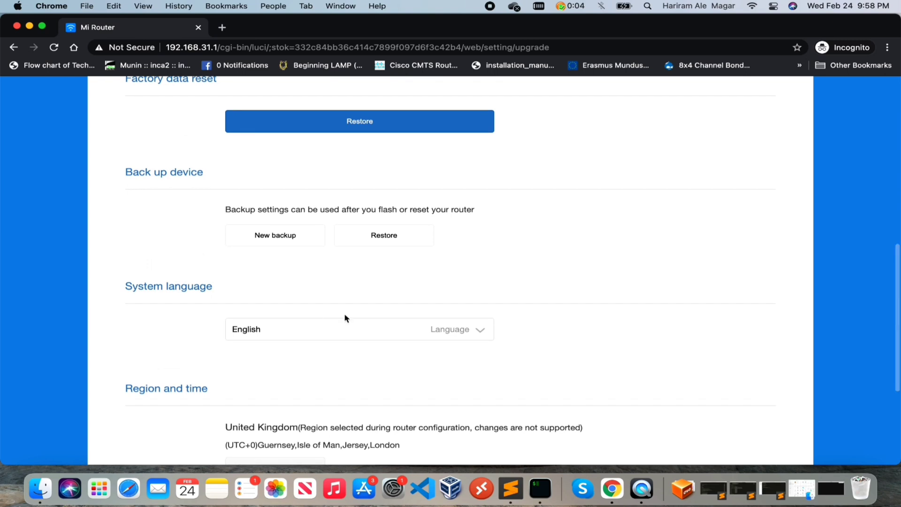
pyautogui.scroll(-5, 253, 366)
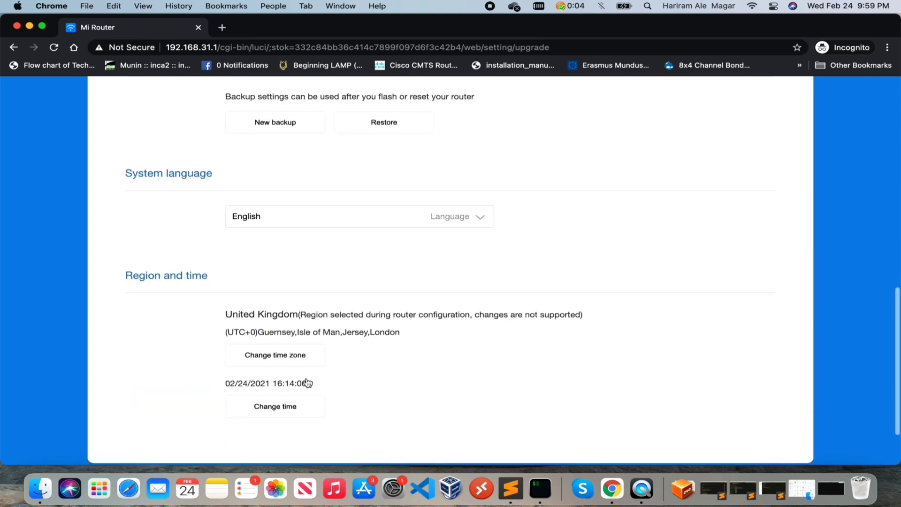
pyautogui.scroll(-2, 307, 382)
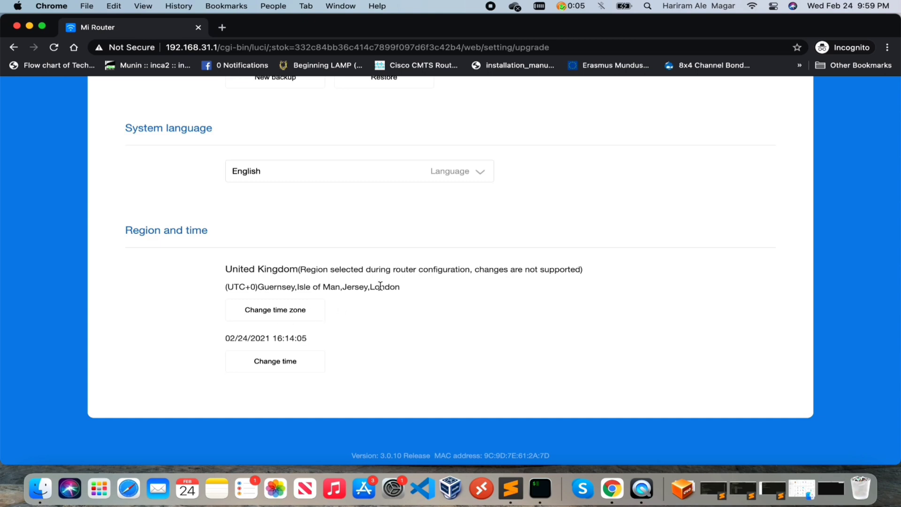
pyautogui.scroll(-1, 379, 284)
pyautogui.scroll(10, 379, 284)
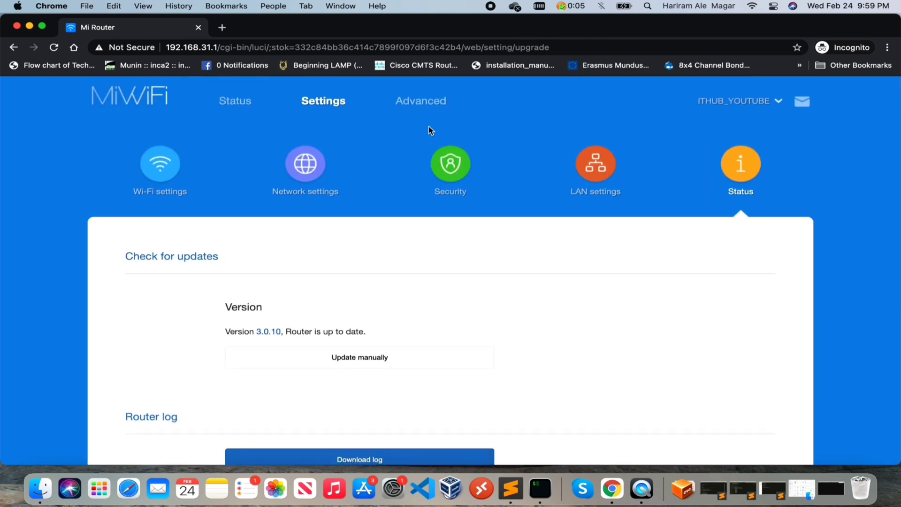
# Step: Switch on Smart QoS in Advanced settings, leaving the manual bandwidth limit dialog unchanged
pyautogui.click(429, 108)
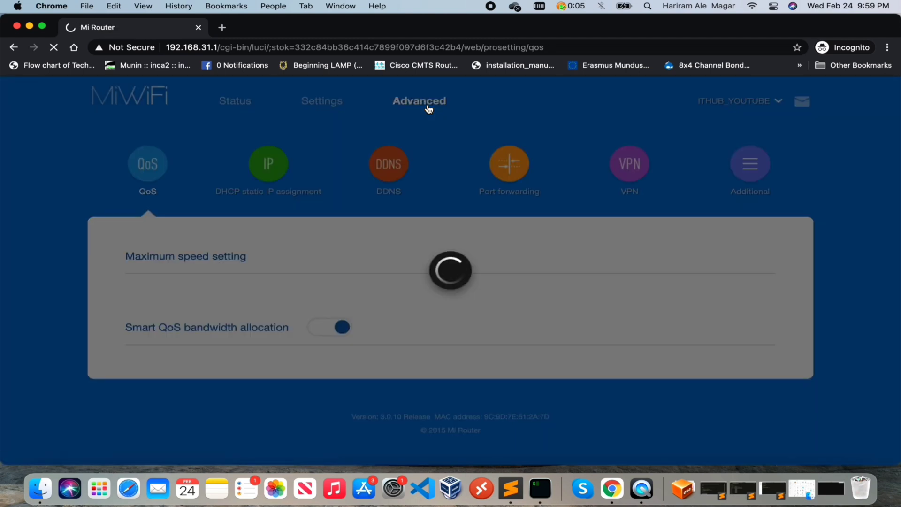
pyautogui.scroll(-2, 447, 223)
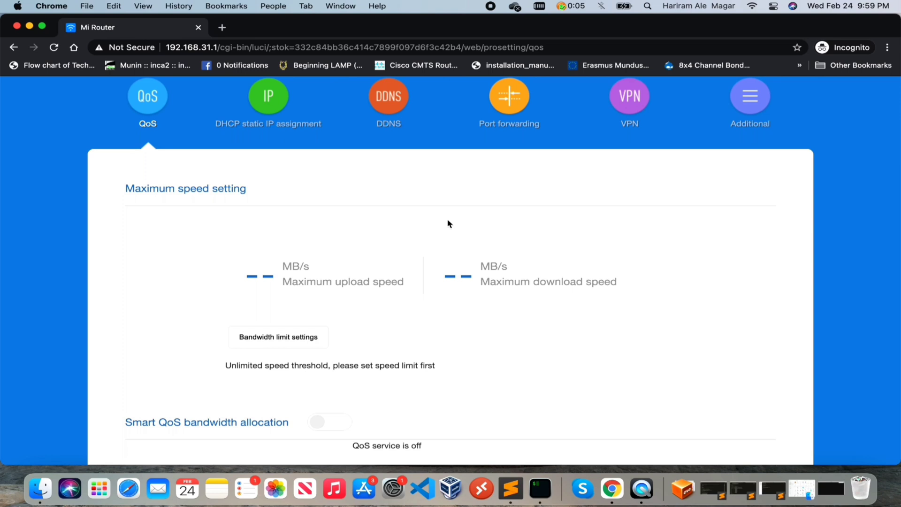
pyautogui.click(305, 336)
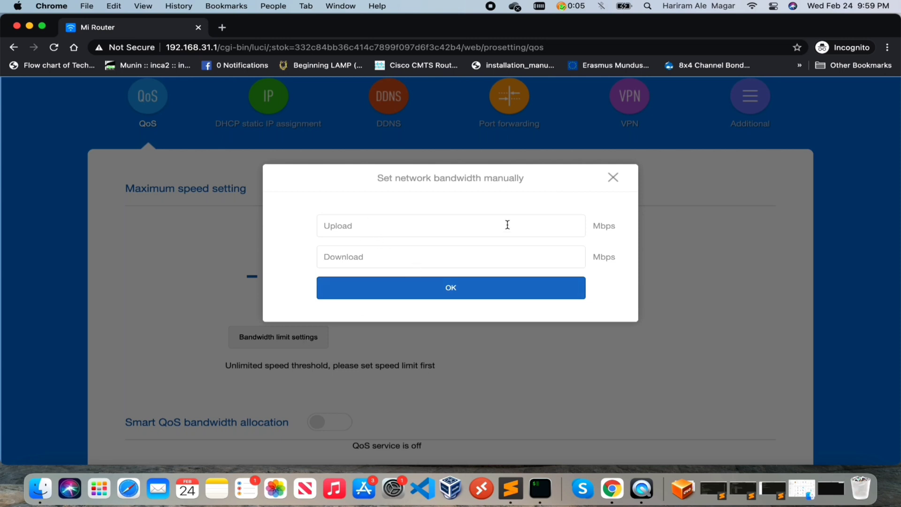
pyautogui.click(614, 178)
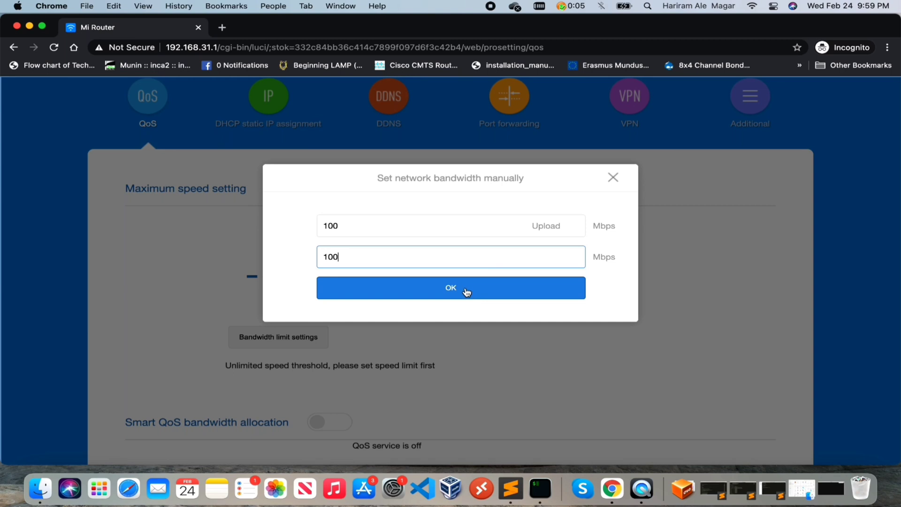
pyautogui.click(465, 288)
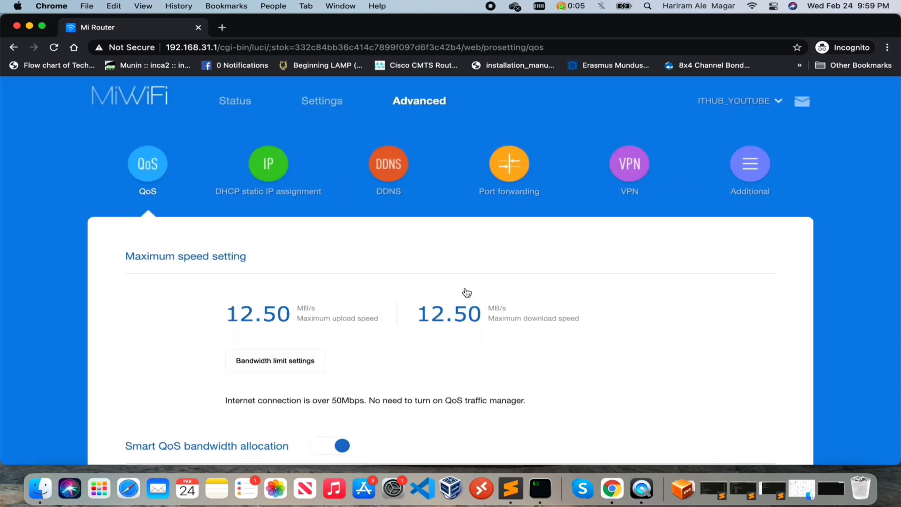
pyautogui.scroll(-7, 467, 293)
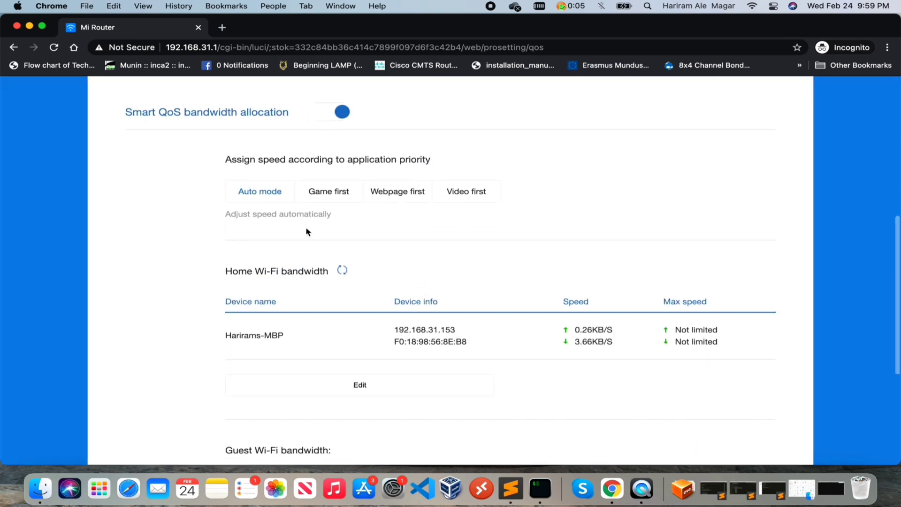
pyautogui.scroll(1, 308, 231)
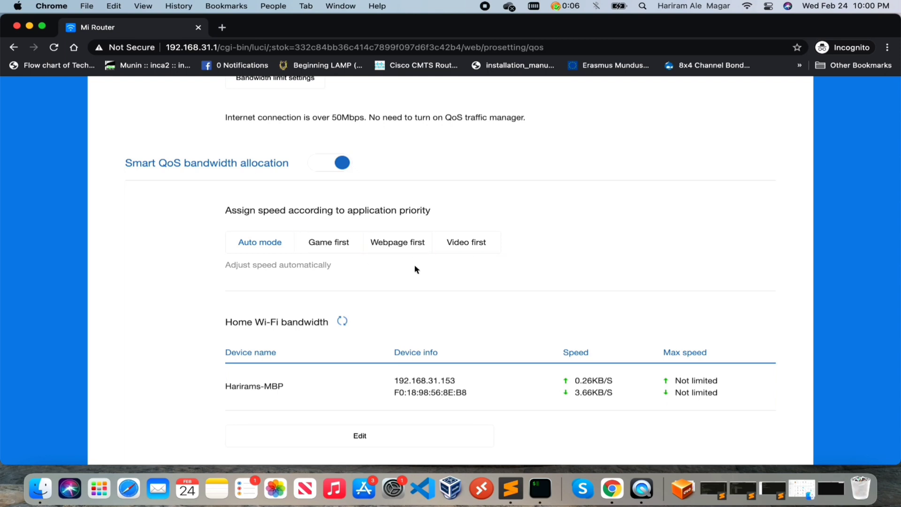
pyautogui.scroll(-4, 419, 301)
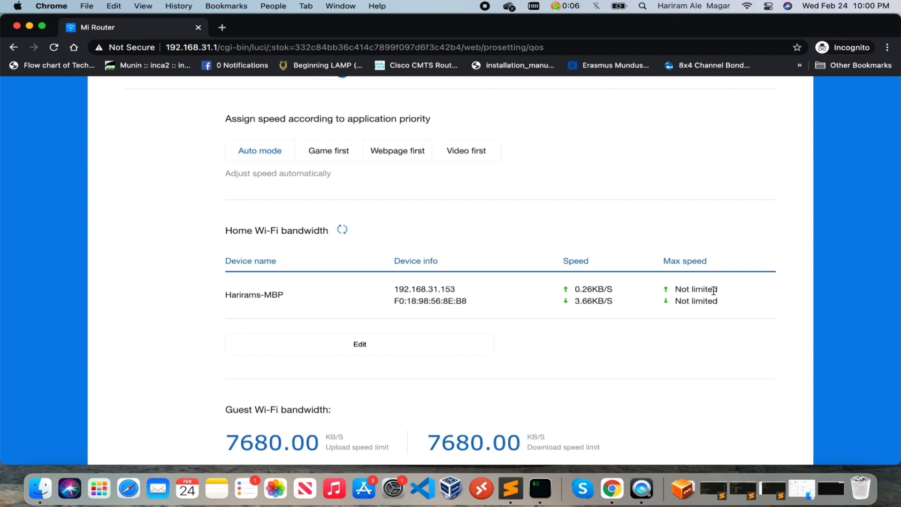
pyautogui.tripleClick(718, 291)
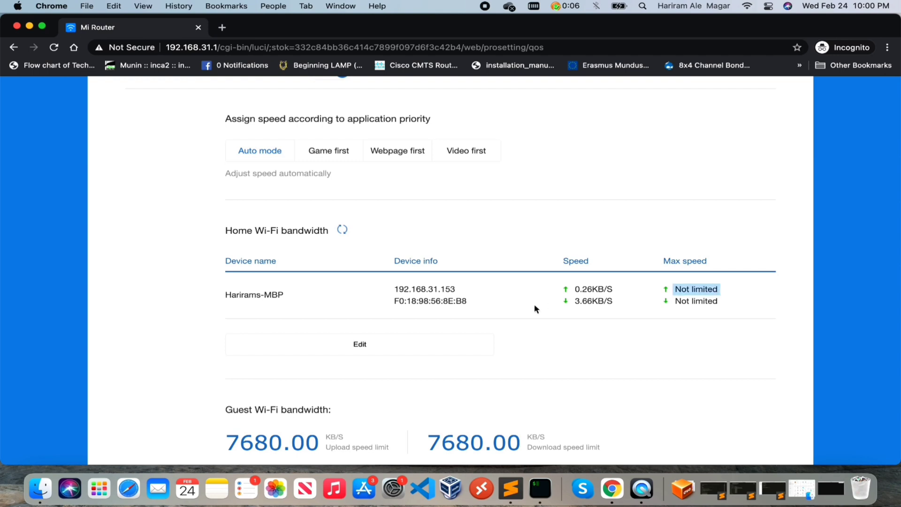
# Step: Limit the MacBook to 128 KB/s upload and 256 KB/s download
pyautogui.click(381, 345)
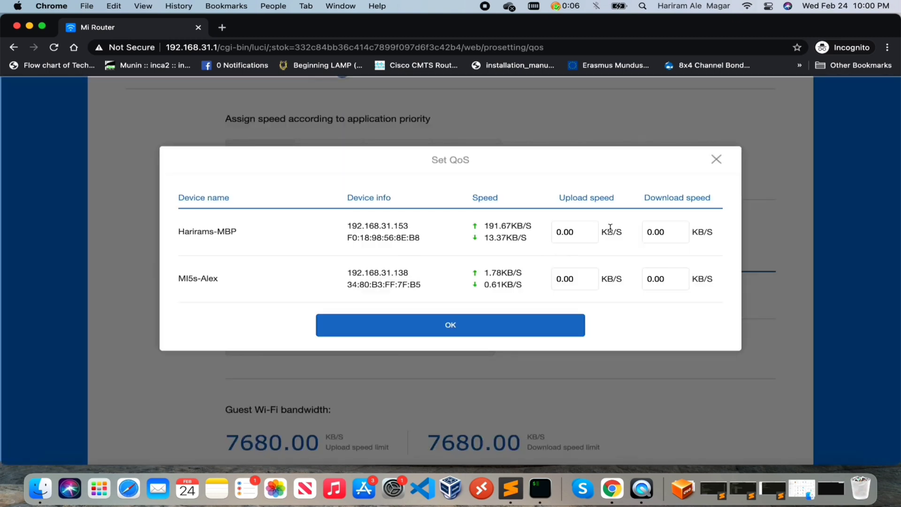
pyautogui.click(558, 232)
pyautogui.press('BackSpace')
pyautogui.write('128')
pyautogui.click(649, 234)
pyautogui.press('BackSpace')
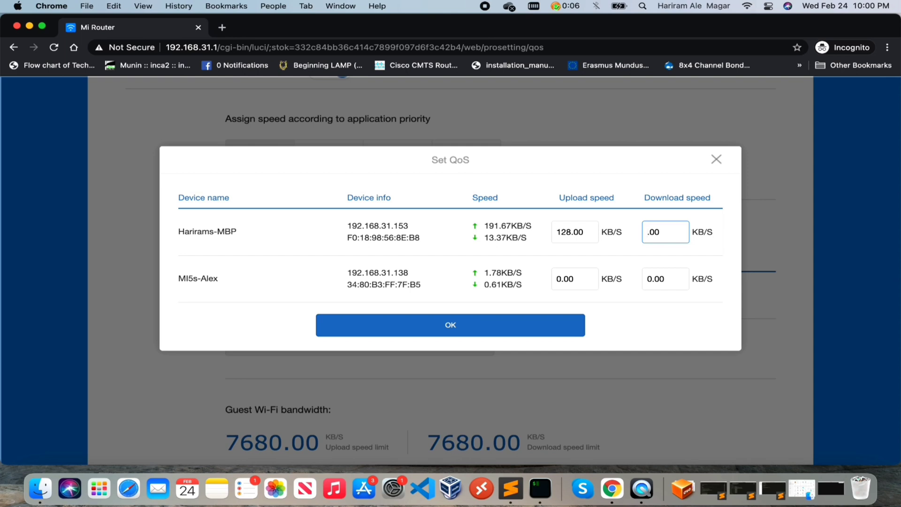
pyautogui.write('256')
# Step: Limit the phone to 256 KB/s upload and 512 KB/s download, then apply the limits
pyautogui.click(560, 279)
pyautogui.press('BackSpace')
pyautogui.write('256')
pyautogui.click(652, 278)
pyautogui.press('BackSpace')
pyautogui.write('512')
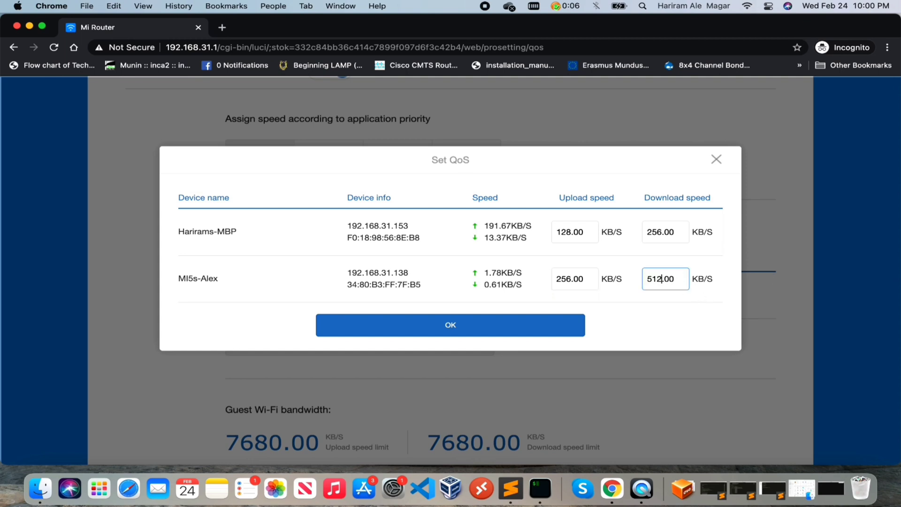
pyautogui.click(538, 330)
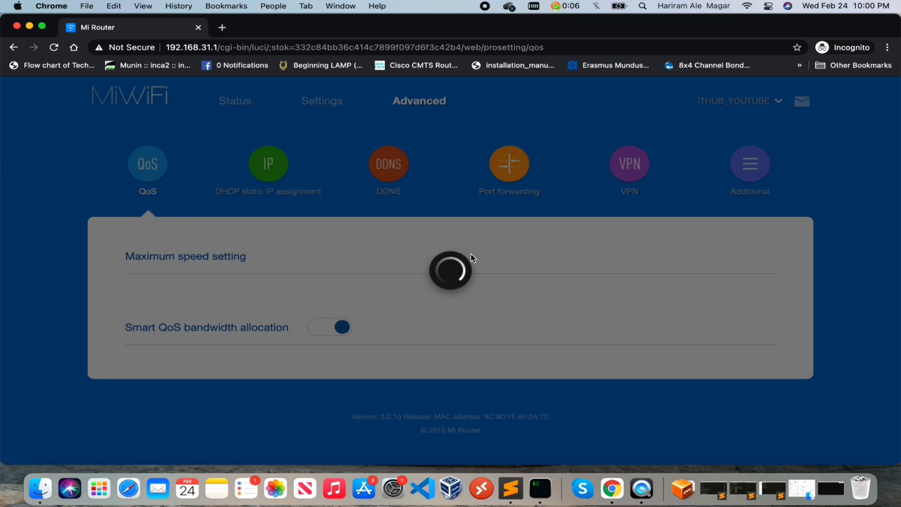
pyautogui.scroll(-8, 472, 258)
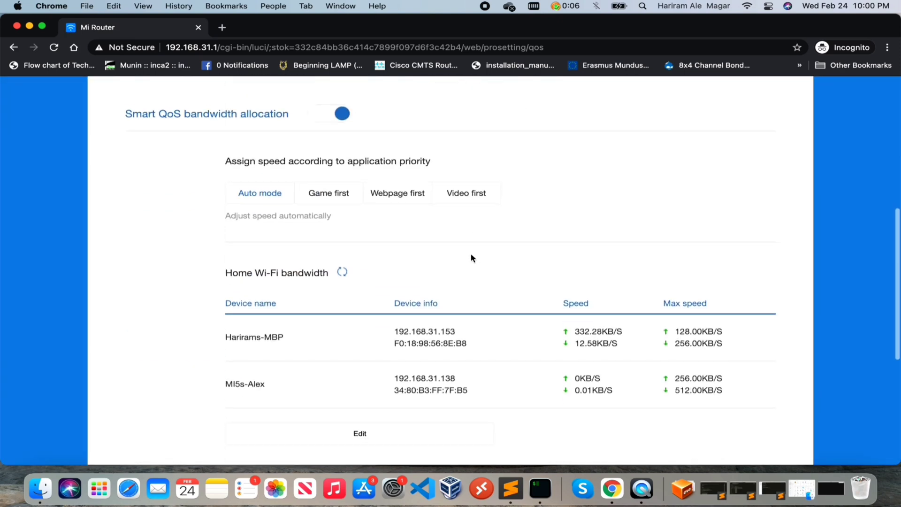
pyautogui.moveTo(230, 287); pyautogui.dragTo(762, 343)
pyautogui.click(753, 299)
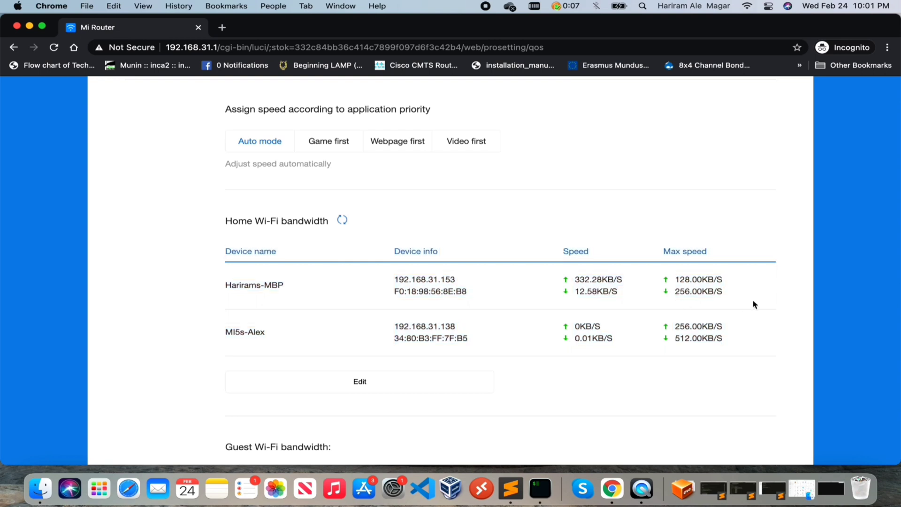
pyautogui.moveTo(724, 278); pyautogui.dragTo(739, 294)
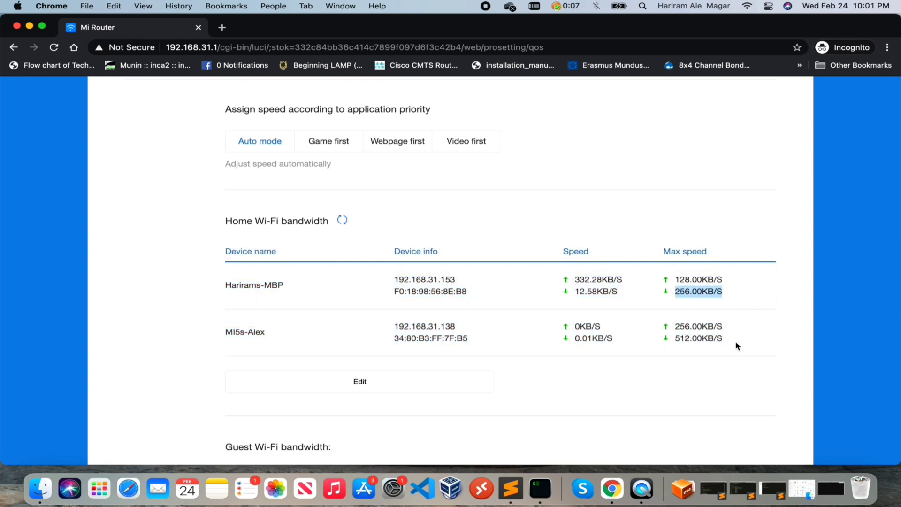
pyautogui.moveTo(737, 345); pyautogui.dragTo(534, 334)
pyautogui.scroll(-6, 534, 334)
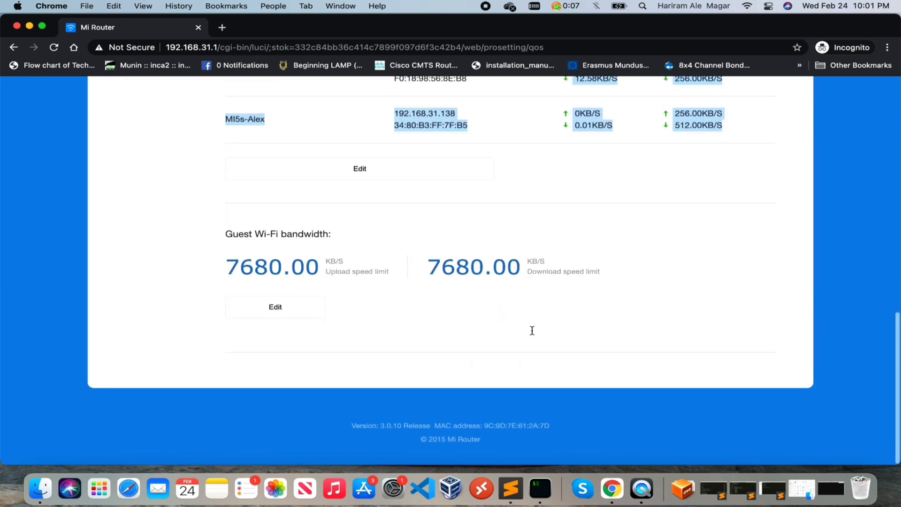
pyautogui.scroll(11, 534, 334)
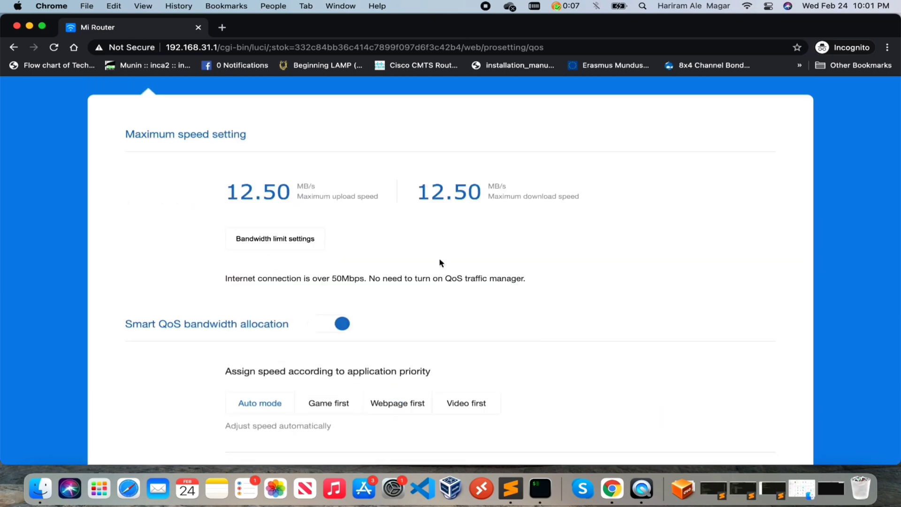
pyautogui.scroll(3, 440, 261)
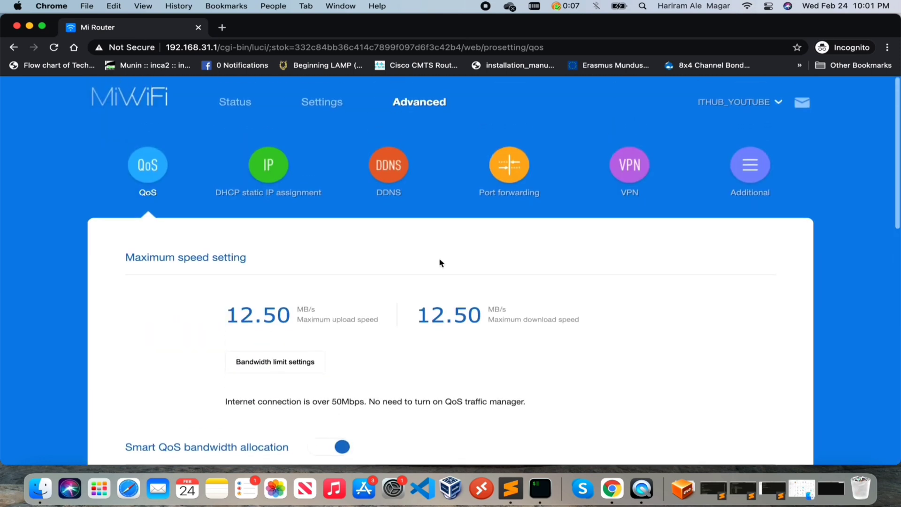
# Step: Check the empty DHCP static IP assignment list and its paired devices, then view the DDNS page
pyautogui.click(274, 162)
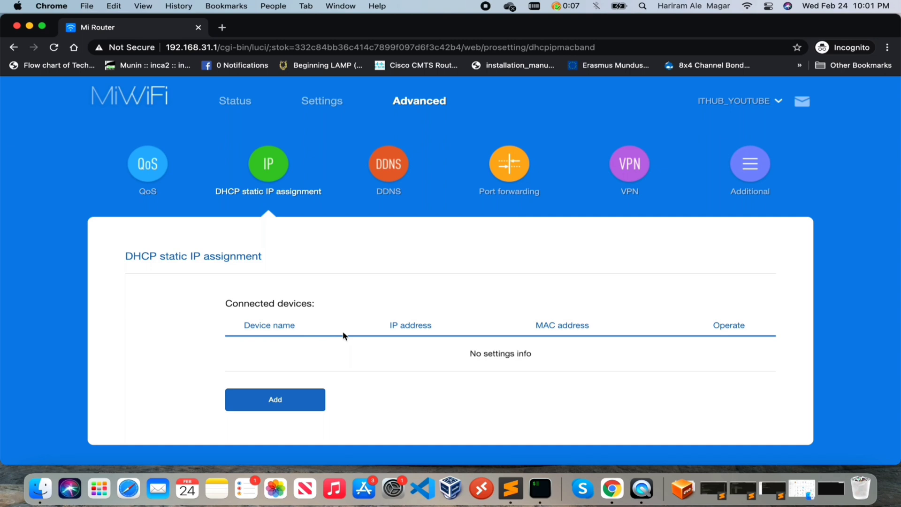
pyautogui.click(277, 403)
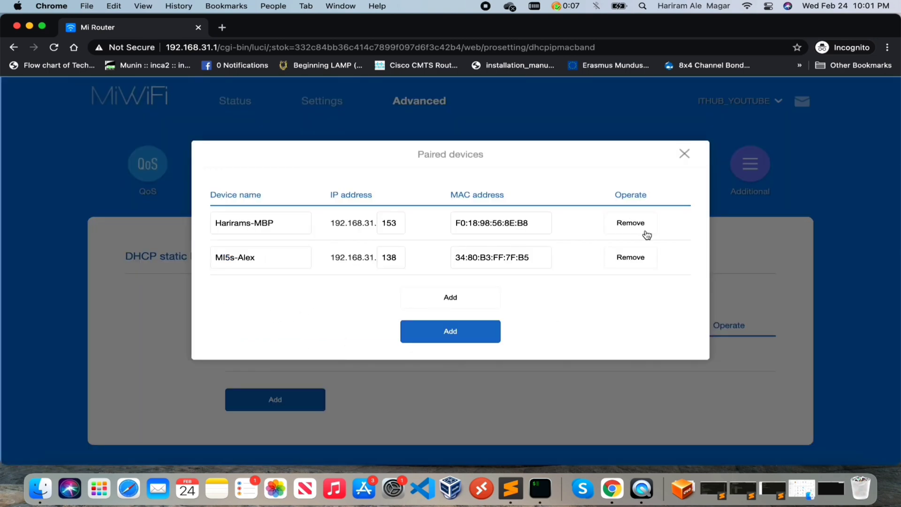
pyautogui.click(686, 155)
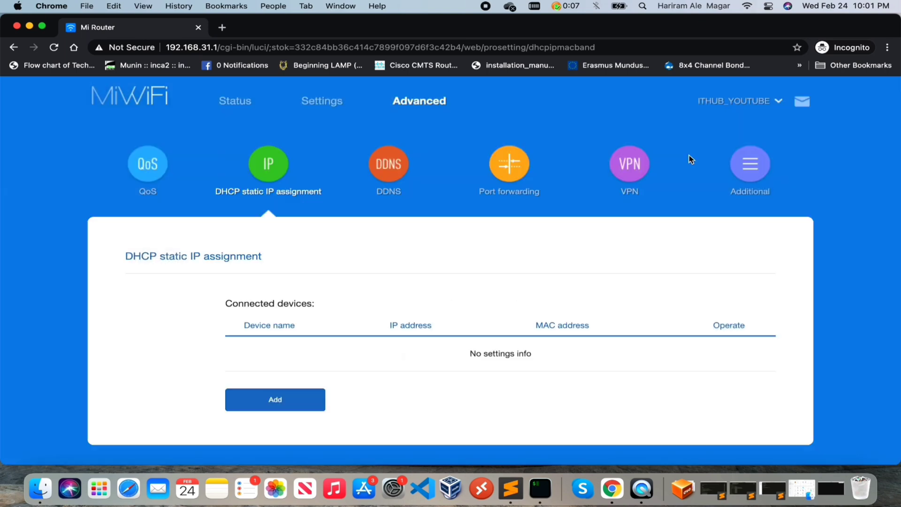
pyautogui.click(396, 182)
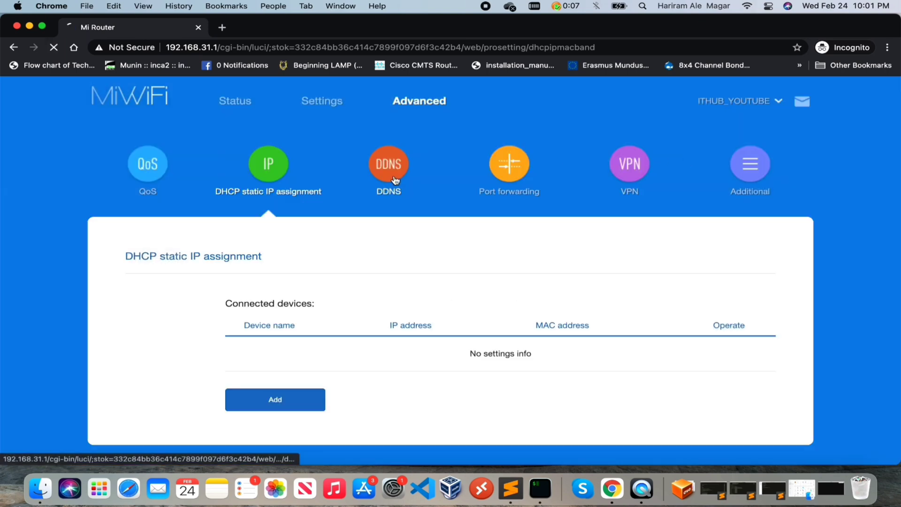
# Step: Start a new port forwarding rule named mssql using TCP and UDP
pyautogui.click(519, 178)
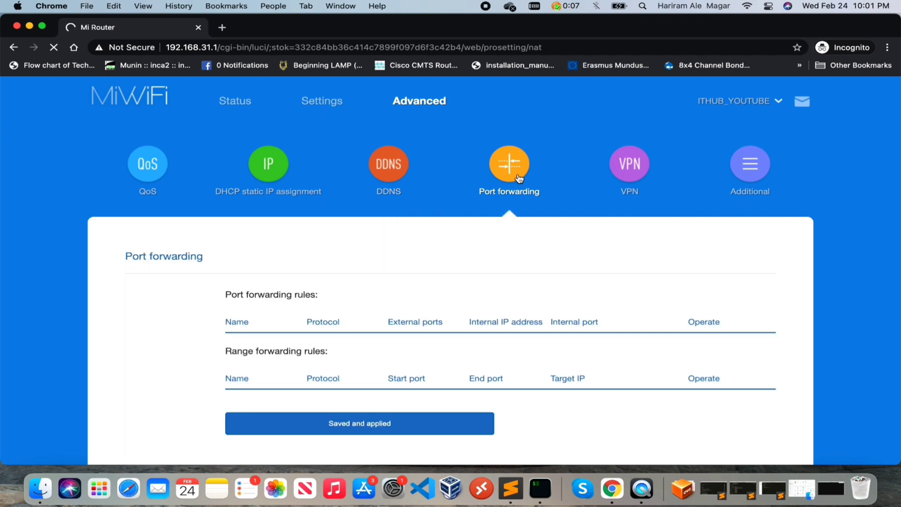
pyautogui.scroll(-3, 473, 290)
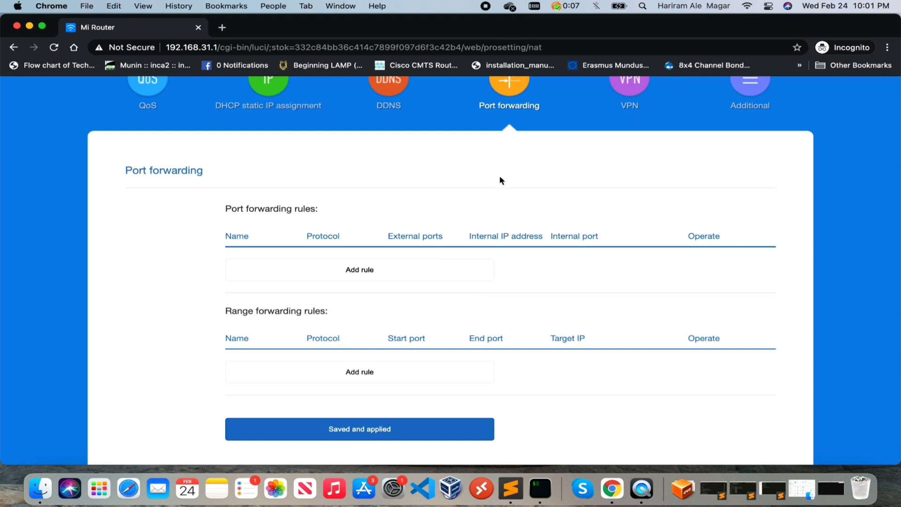
pyautogui.scroll(1, 500, 180)
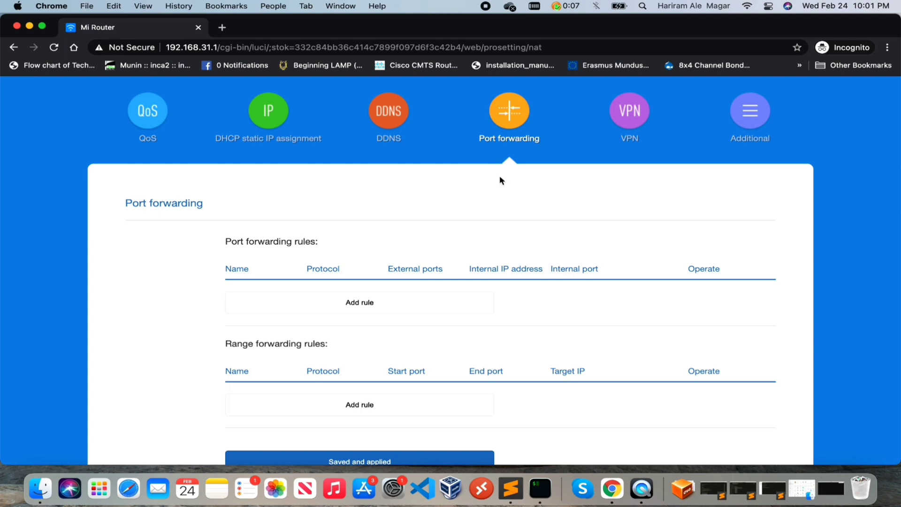
pyautogui.click(386, 293)
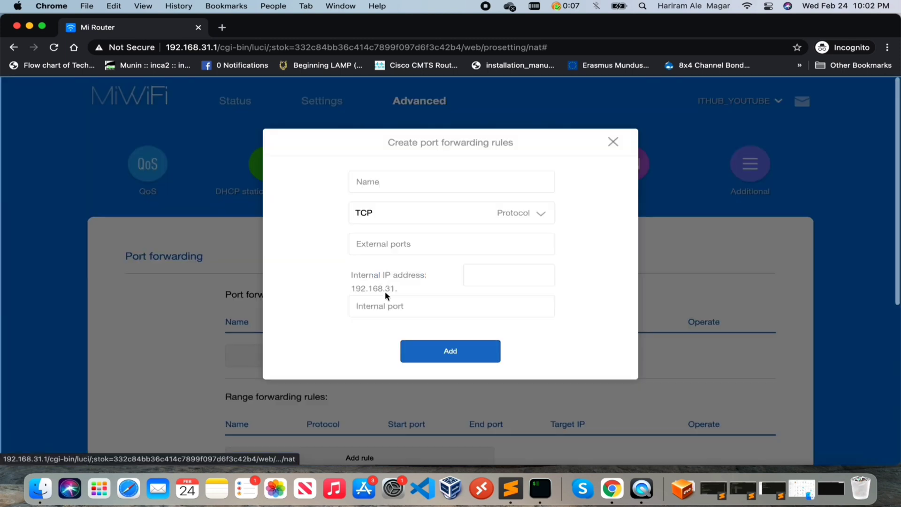
pyautogui.click(453, 181)
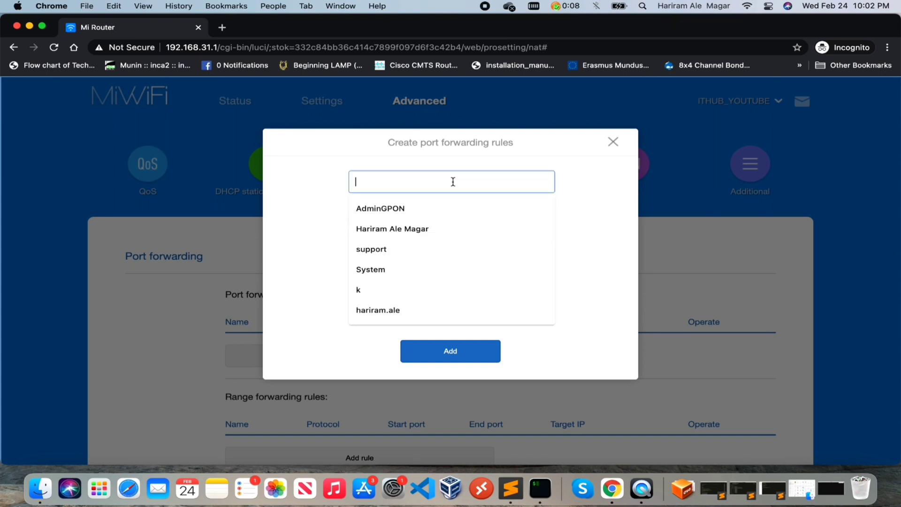
pyautogui.write('ms')
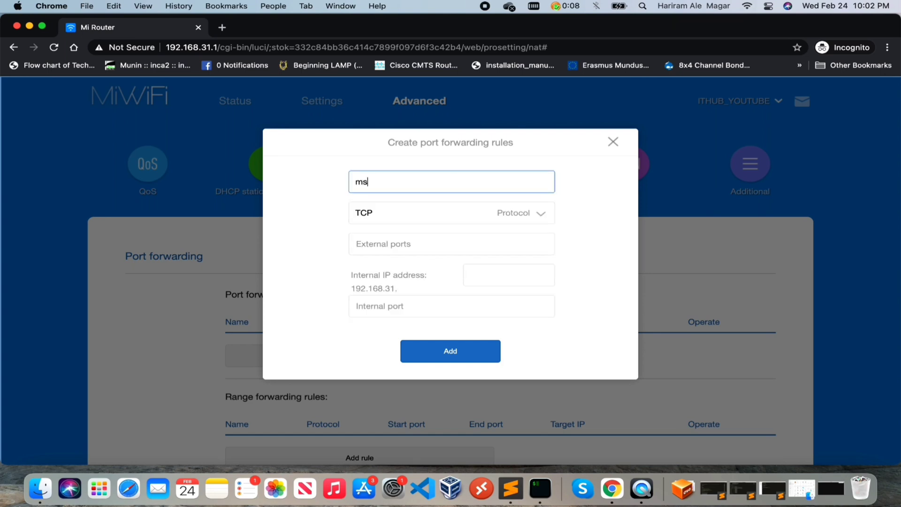
pyautogui.write('sql')
pyautogui.click(547, 216)
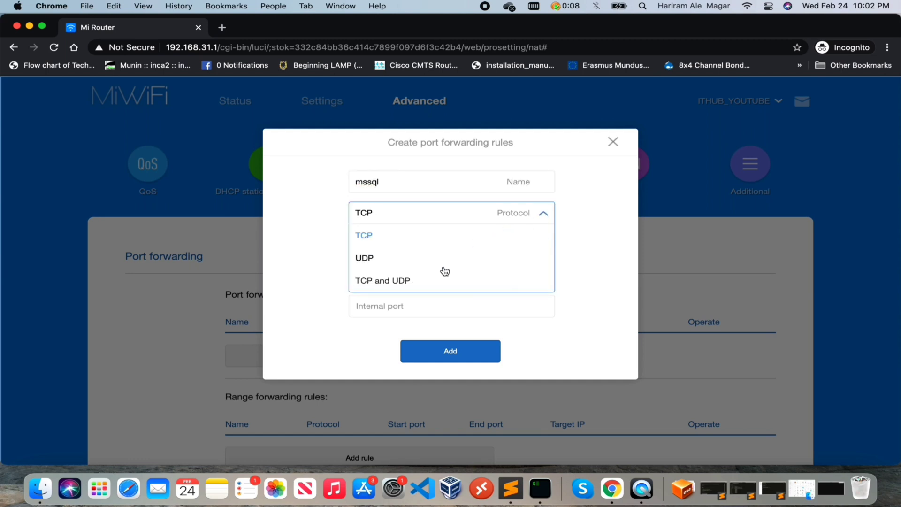
pyautogui.click(422, 281)
# Step: Forward external port 1433 to 192.168.31.138 port 1433 and save the rule
pyautogui.click(425, 247)
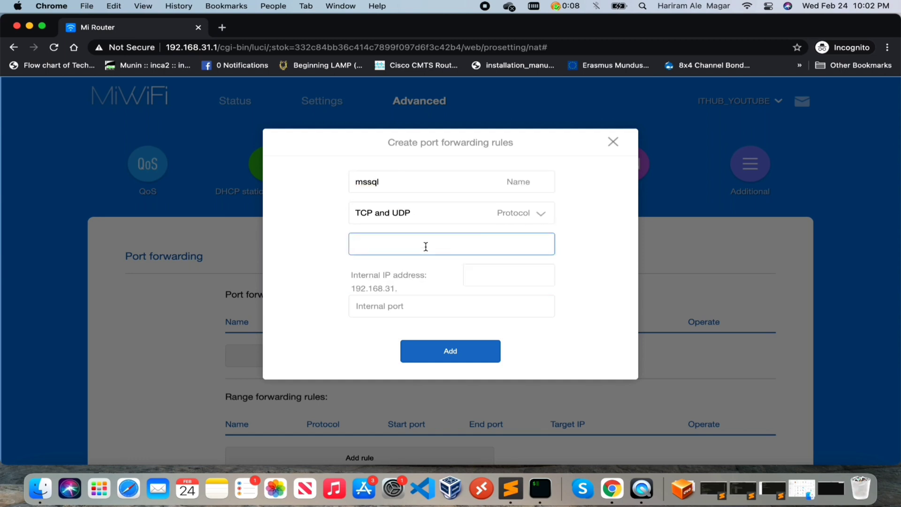
pyautogui.write('1433')
pyautogui.click(504, 279)
pyautogui.write('138')
pyautogui.click(447, 310)
pyautogui.write('1433')
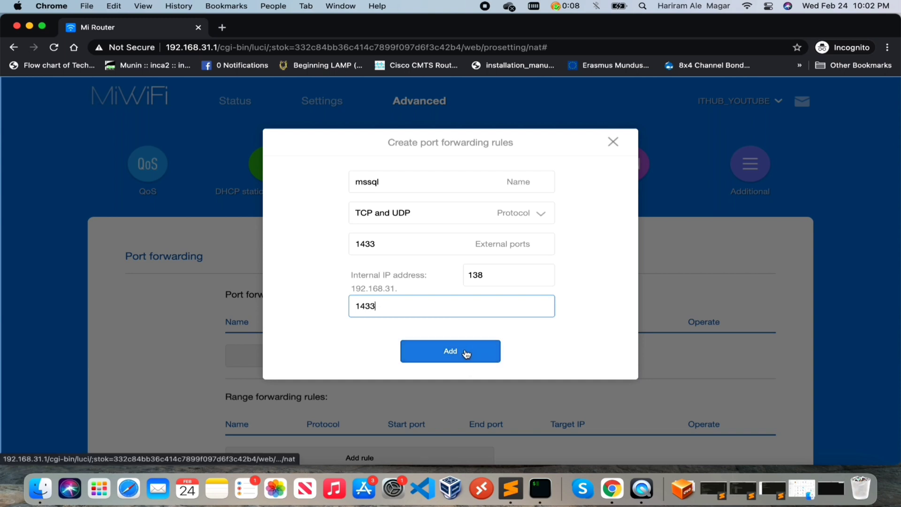
pyautogui.click(466, 354)
pyautogui.scroll(-3, 507, 329)
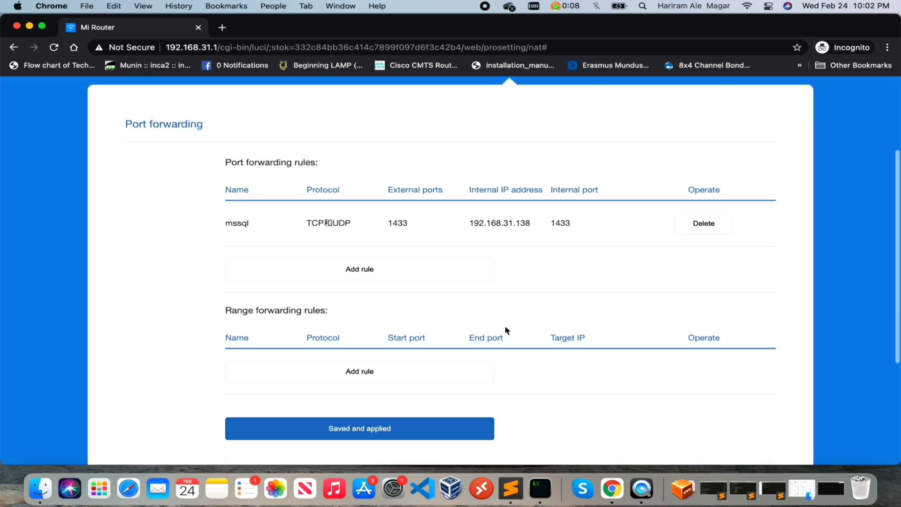
pyautogui.scroll(1, 565, 213)
pyautogui.scroll(2, 565, 214)
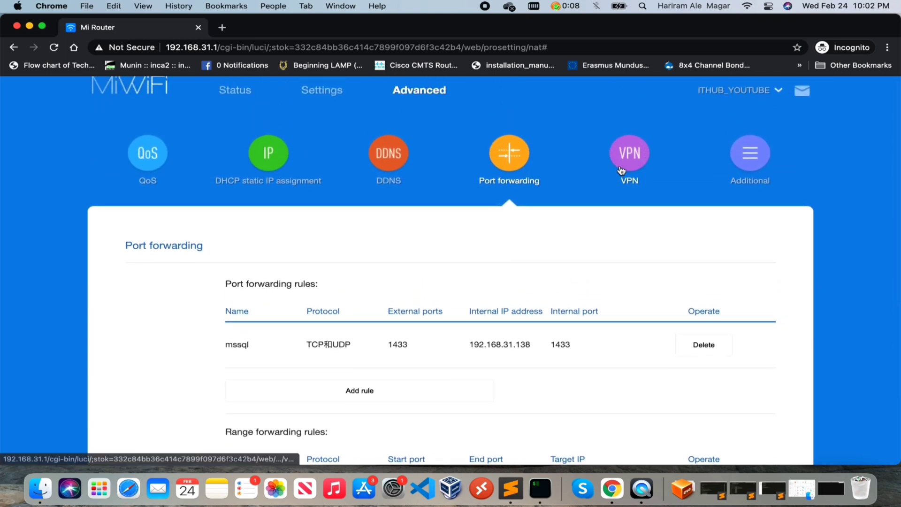
# Step: Inspect the VPN Add service form and its protocol types, closing it without saving
pyautogui.click(621, 169)
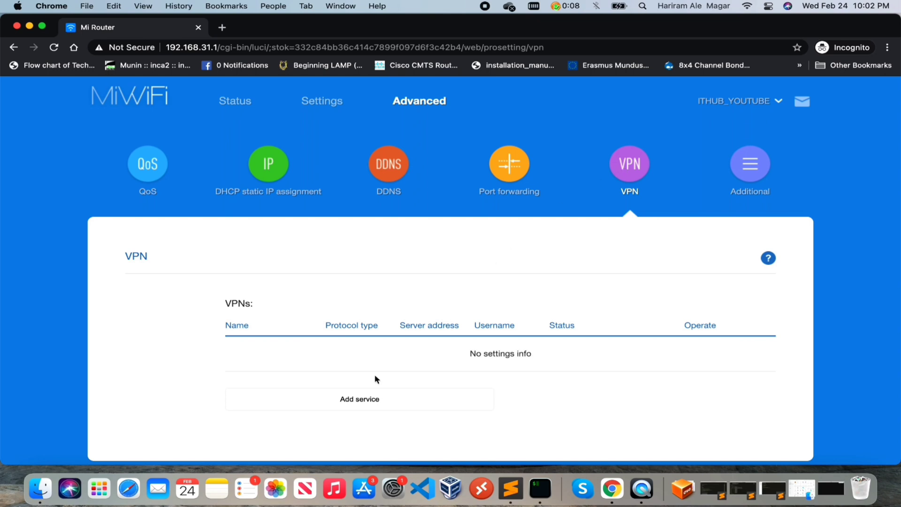
pyautogui.click(369, 401)
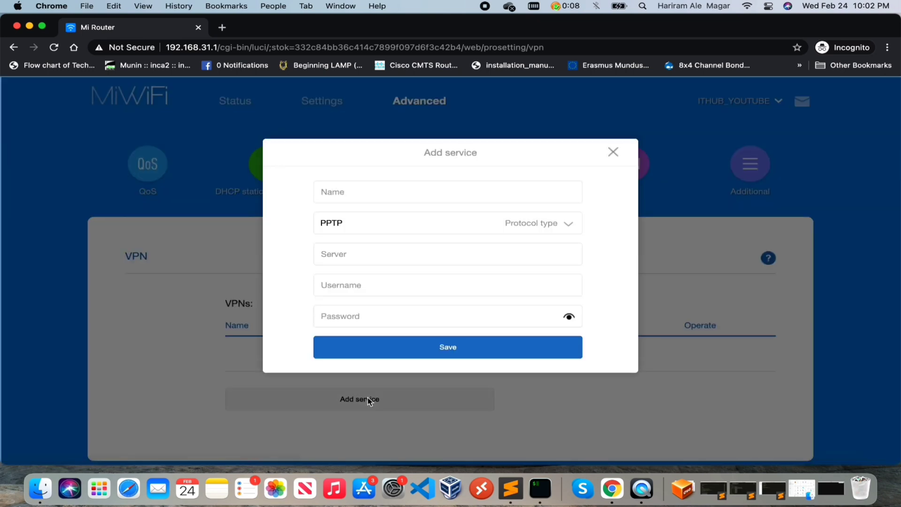
pyautogui.click(454, 231)
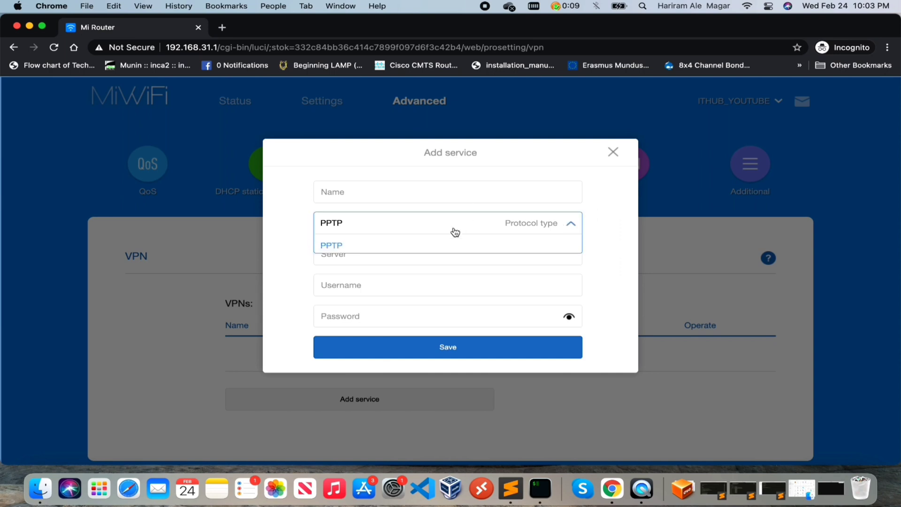
pyautogui.click(610, 229)
pyautogui.click(413, 197)
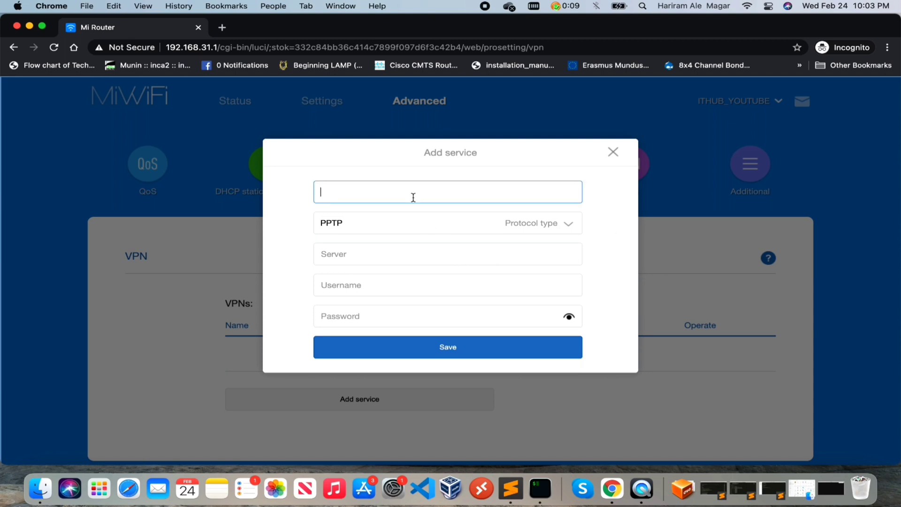
pyautogui.click(377, 258)
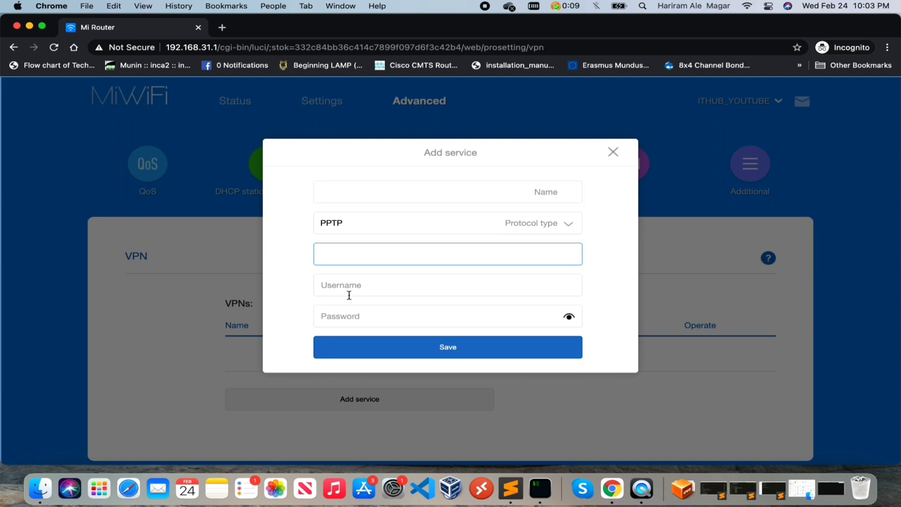
pyautogui.click(376, 293)
pyautogui.click(625, 291)
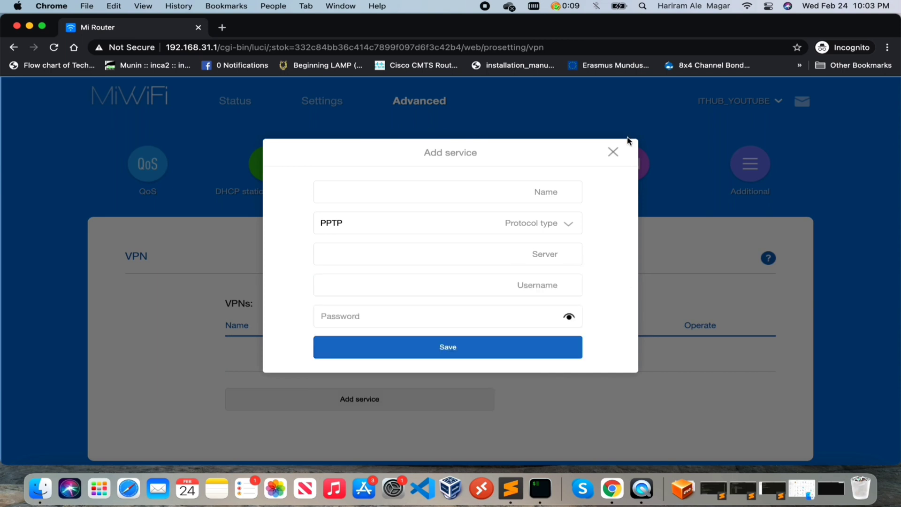
pyautogui.click(613, 155)
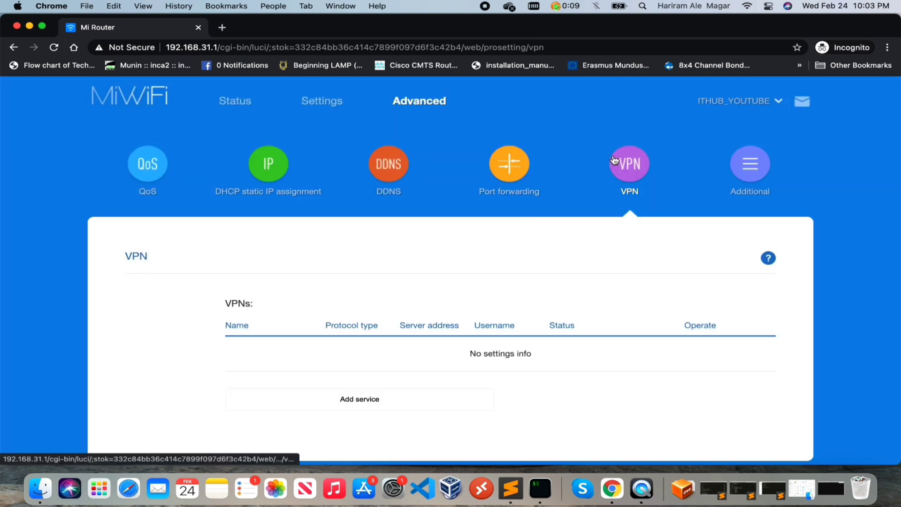
pyautogui.click(748, 184)
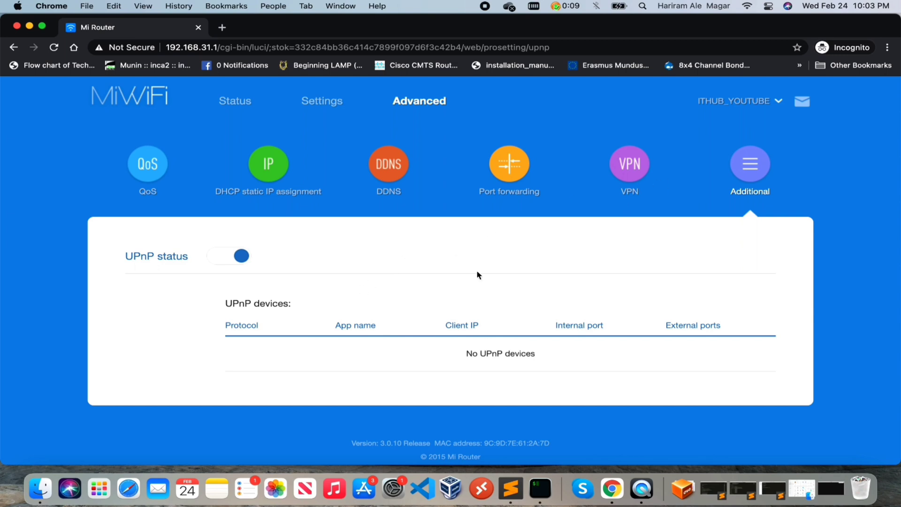
pyautogui.click(778, 105)
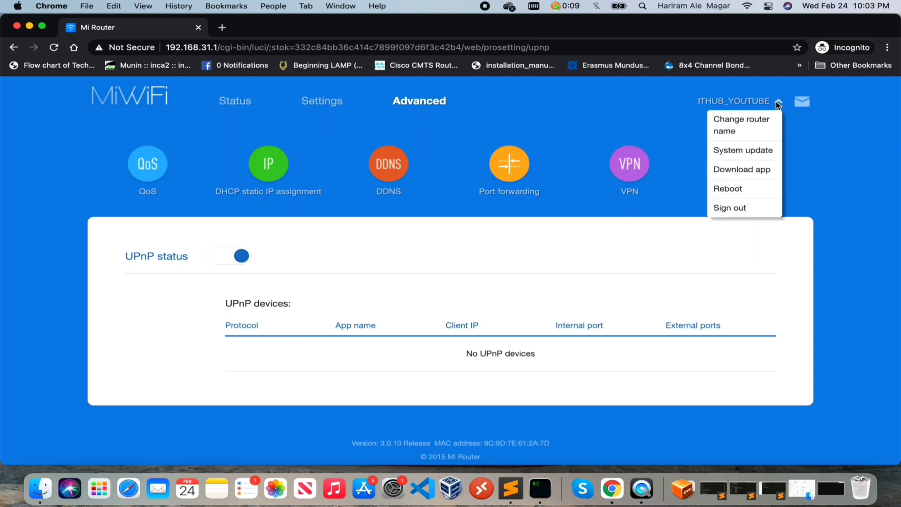